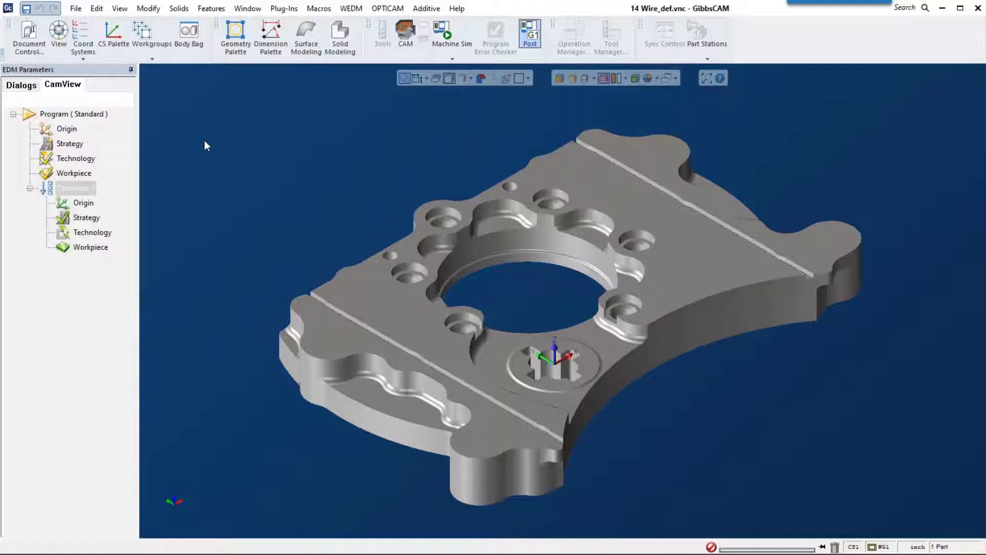
click(82, 188)
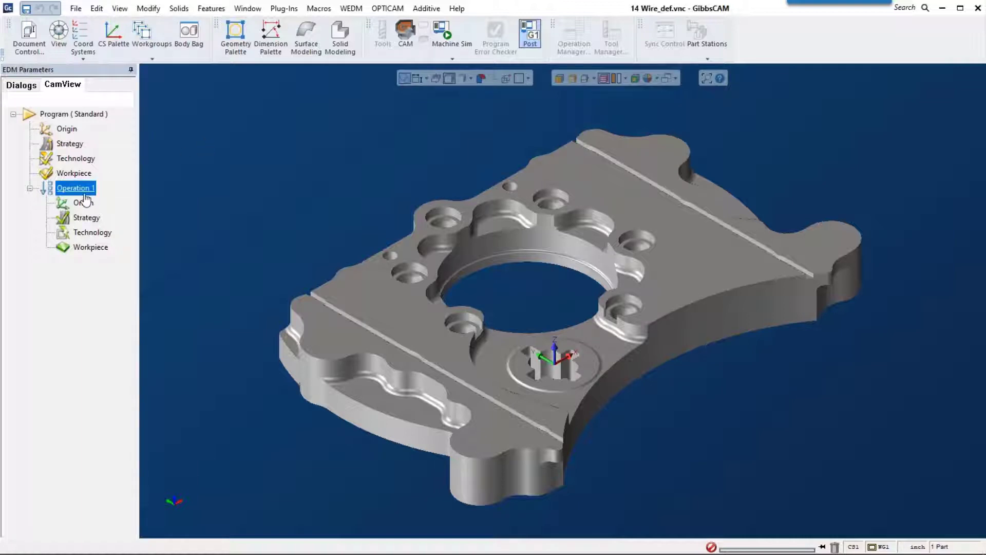
right_click(82, 191)
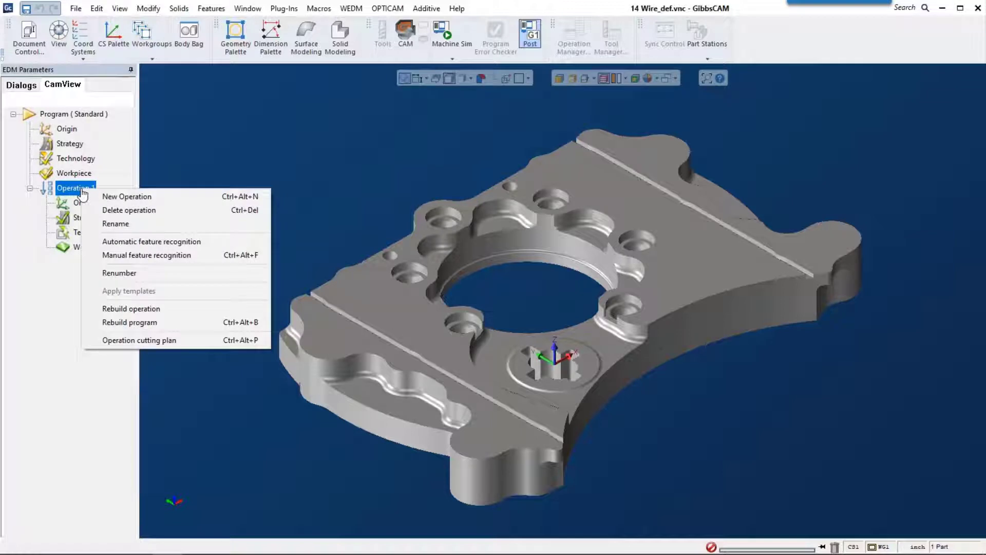
click(207, 257)
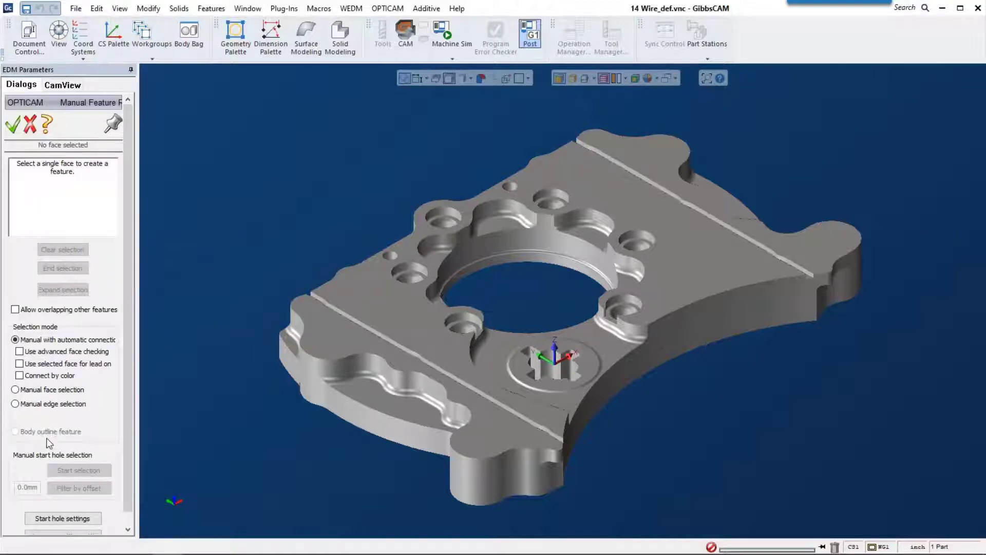
click(62, 405)
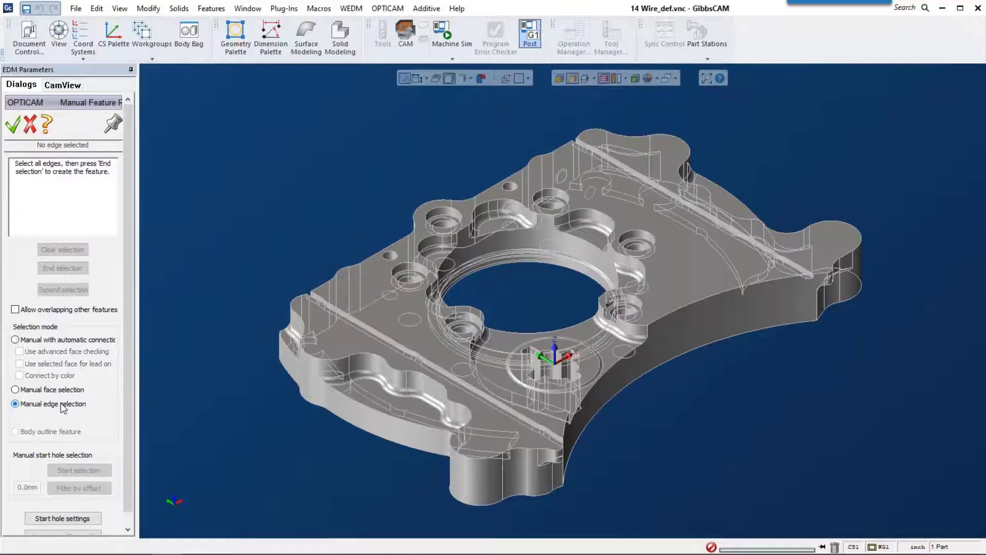
click(64, 391)
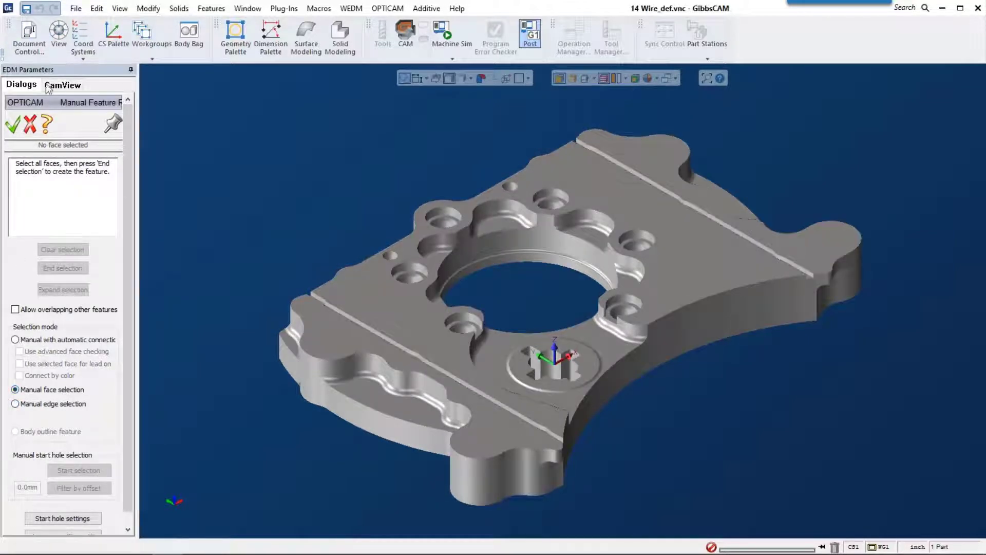
click(32, 131)
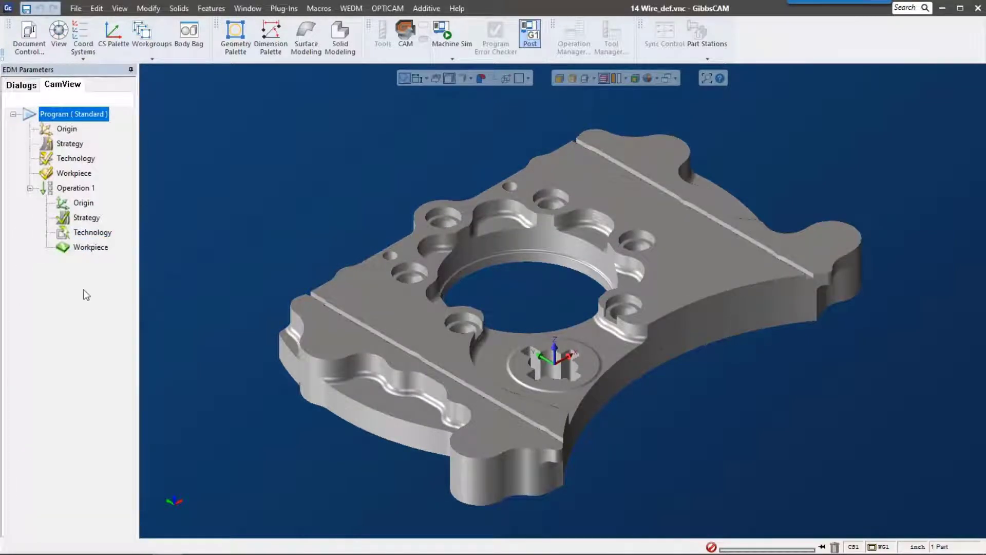
Run automatic feature recognition on Operation 1 for external and internal features.
right_click(56, 190)
click(152, 243)
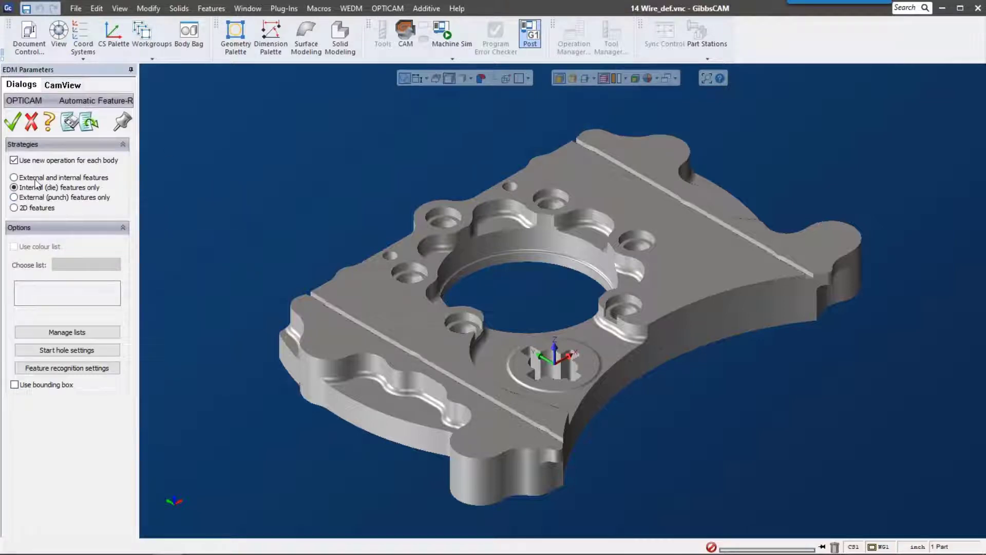
click(36, 178)
click(11, 126)
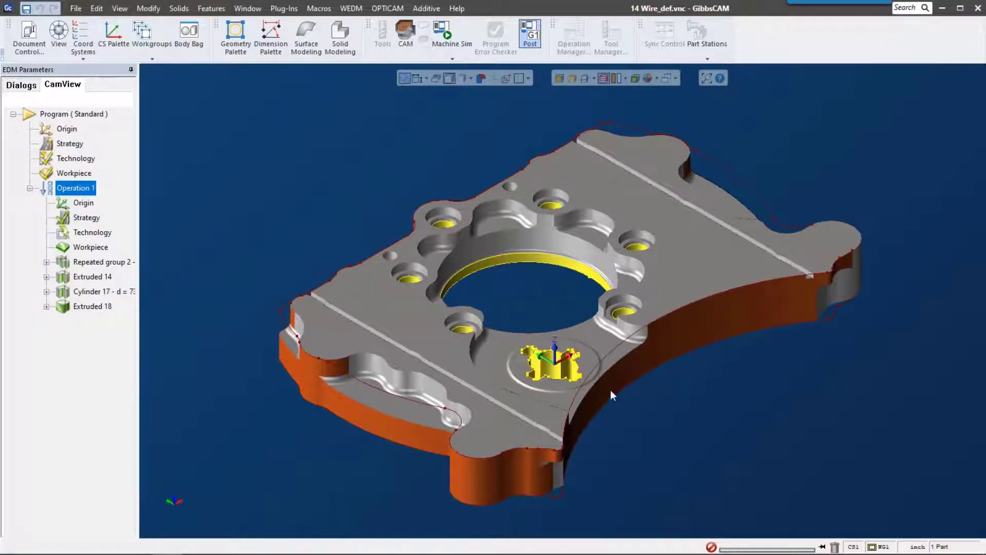
Disable the repeated hole group, the large cylinder and the outer profile, leaving only the lobed cutout at the origin (Extruded 14) active.
click(98, 262)
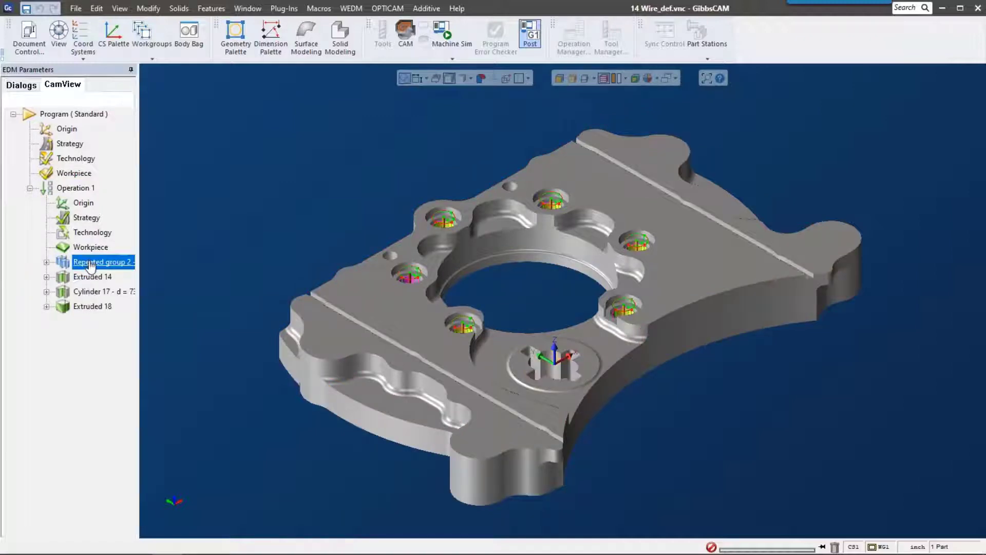
click(92, 276)
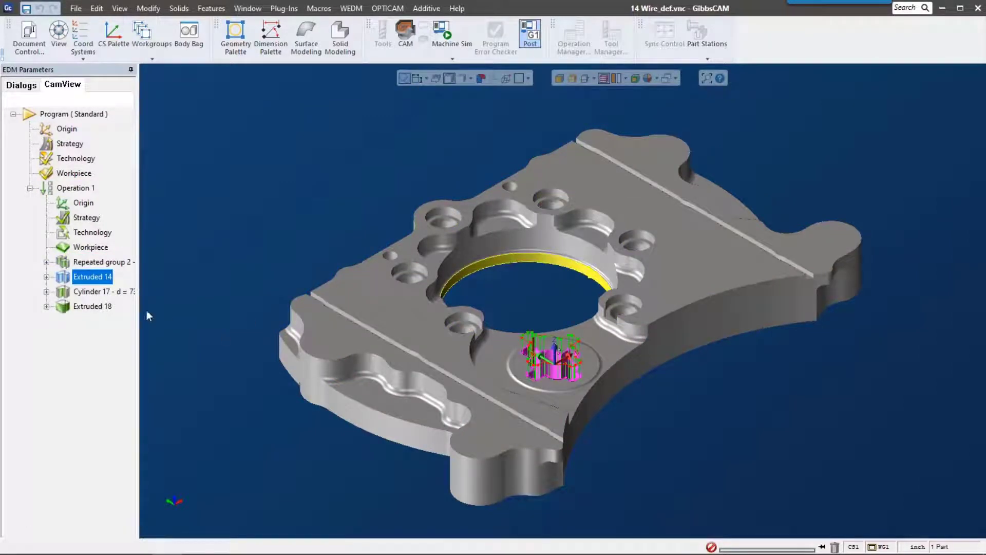
click(90, 291)
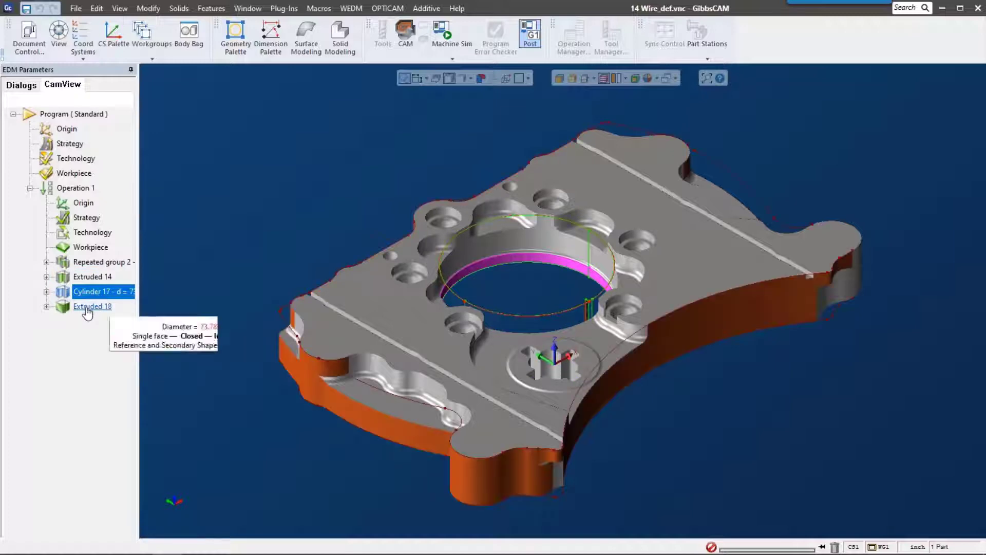
click(88, 307)
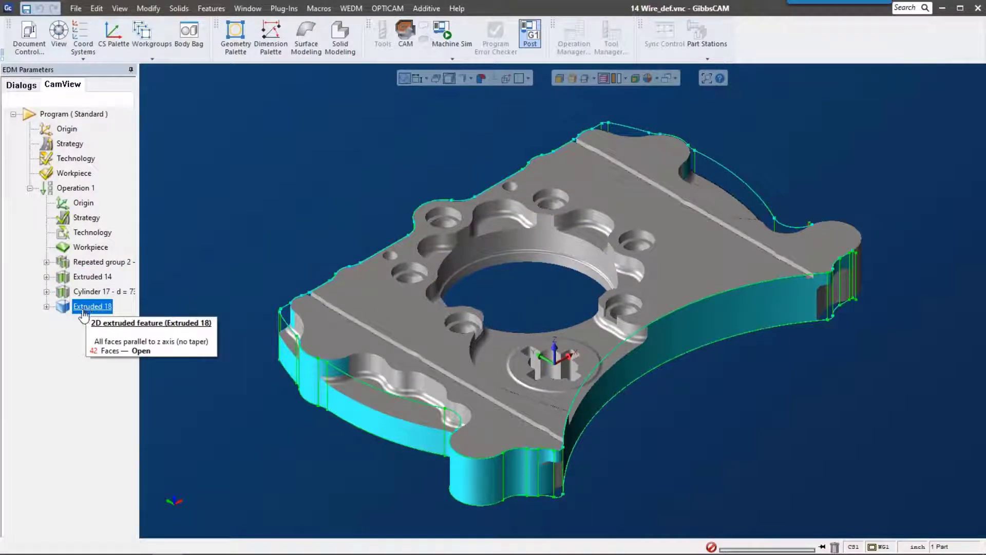
click(107, 277)
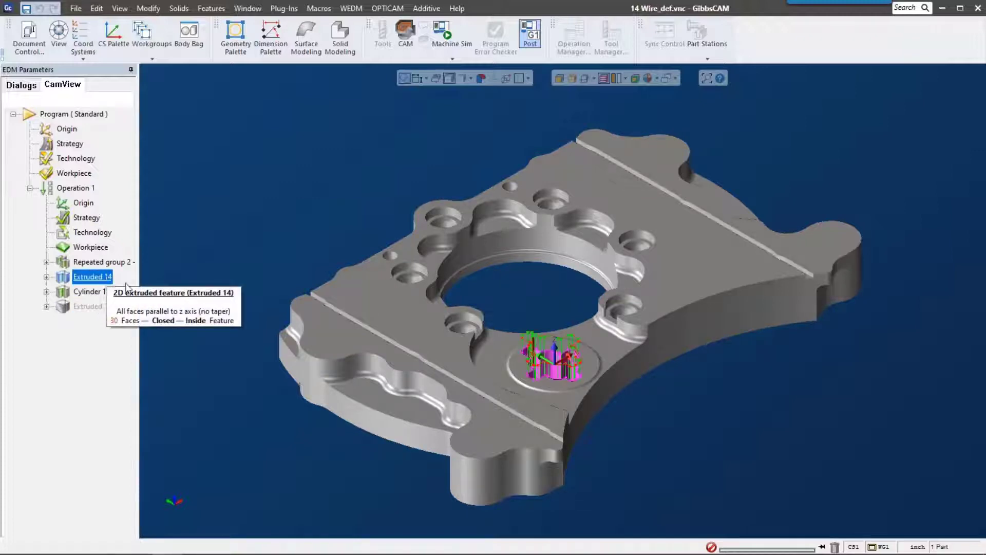
drag(456, 294, 664, 442)
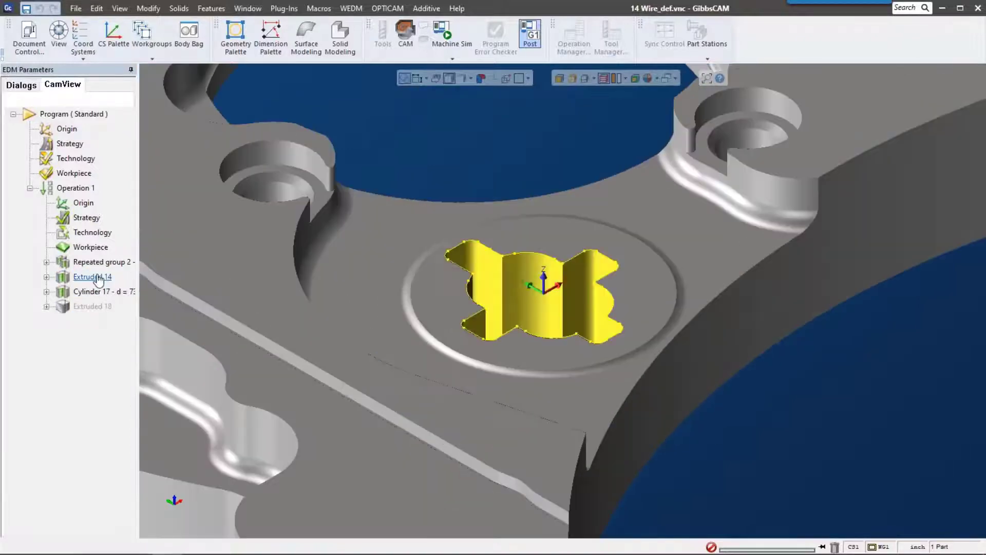
right_click(91, 261)
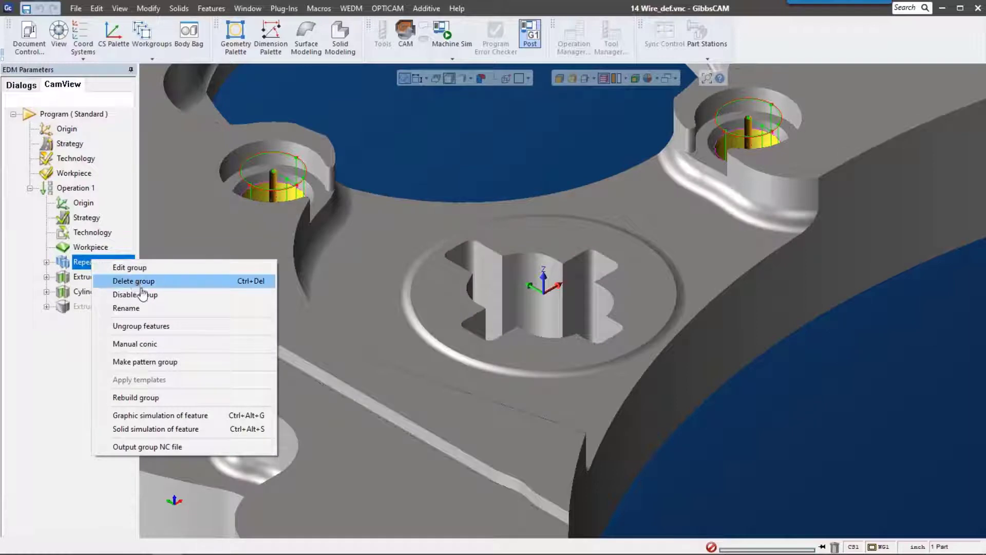
click(144, 296)
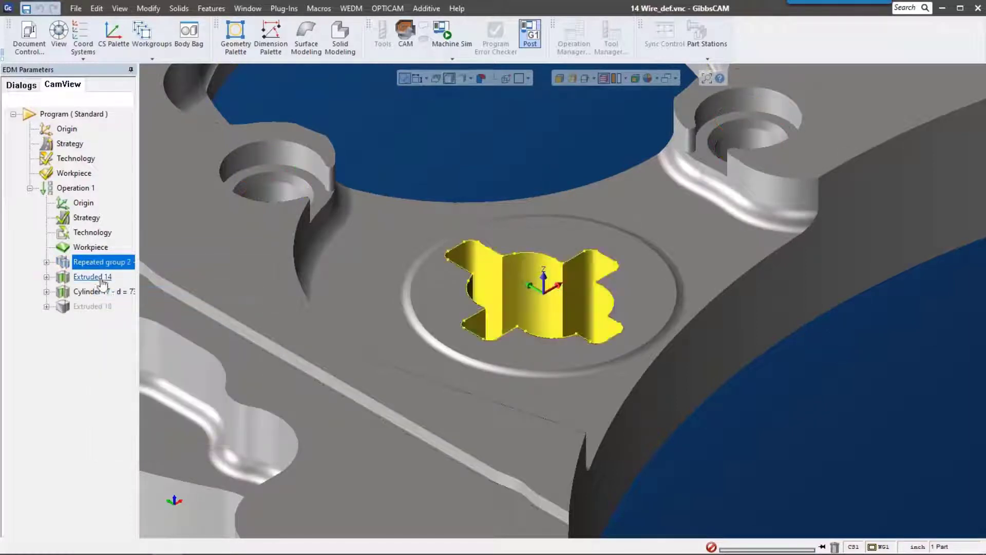
right_click(91, 293)
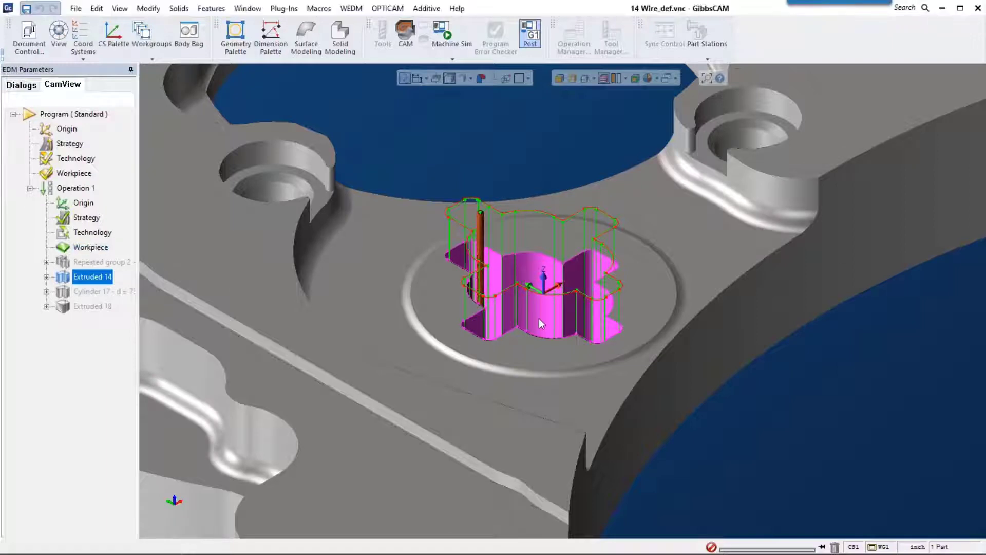
Examine the origin options available for Operation 1 when it does not use the program origin.
click(83, 204)
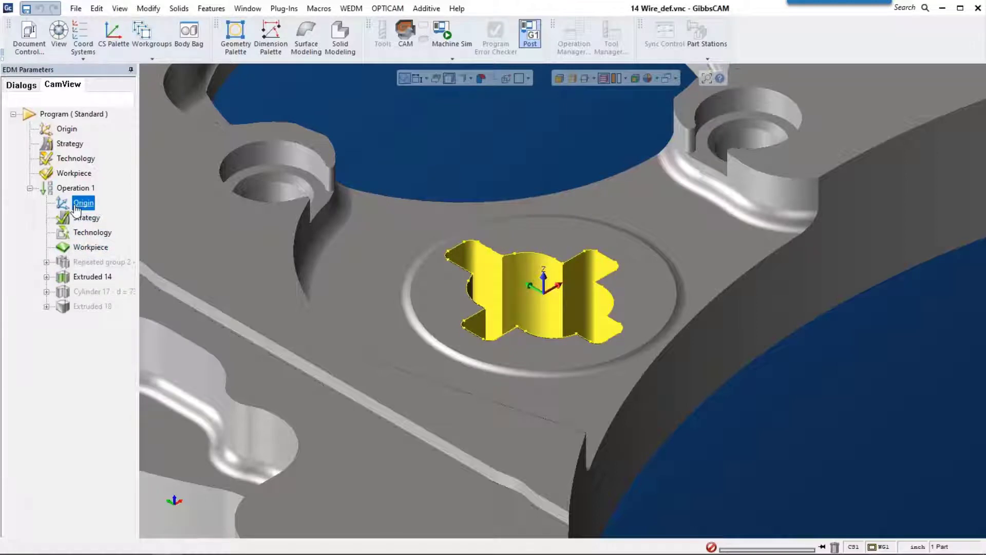
double_click(82, 203)
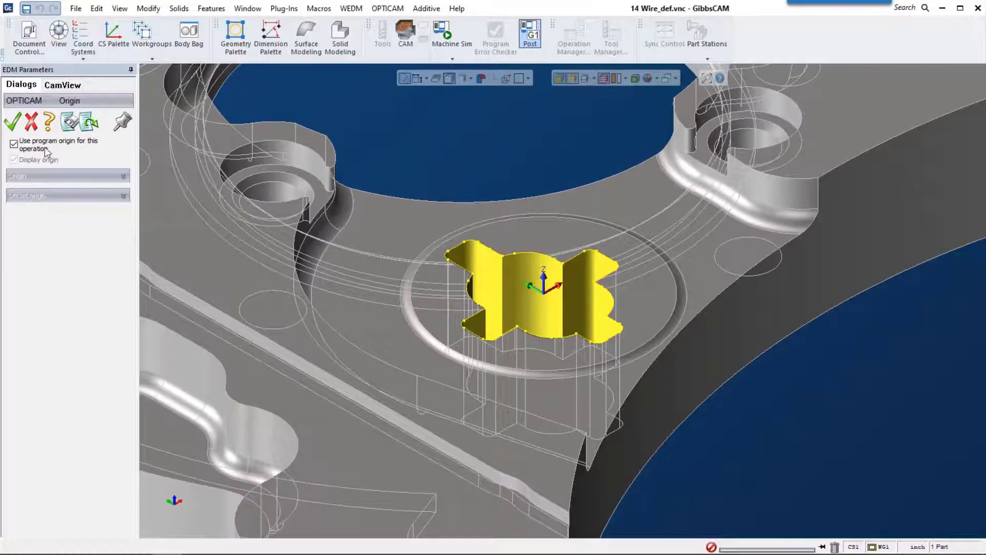
click(14, 144)
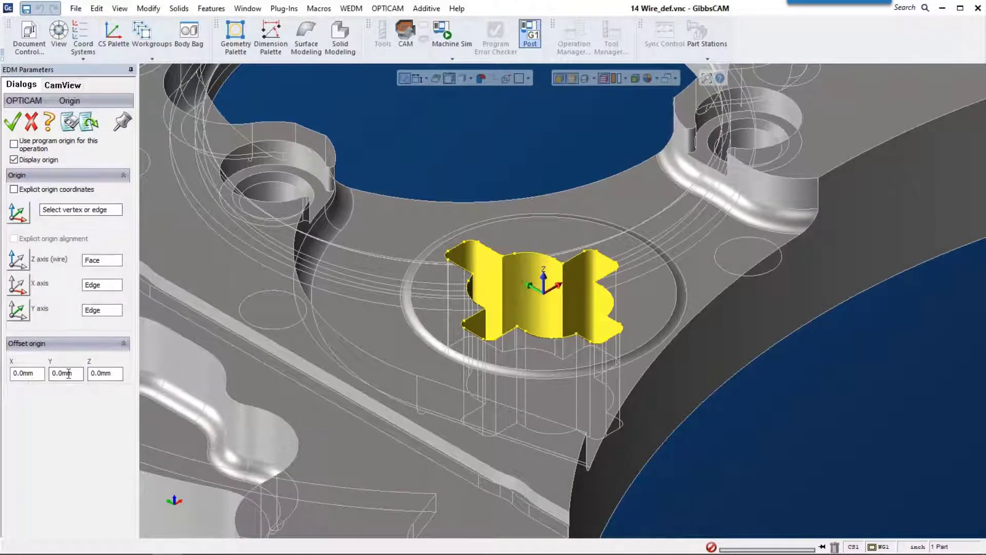
click(14, 145)
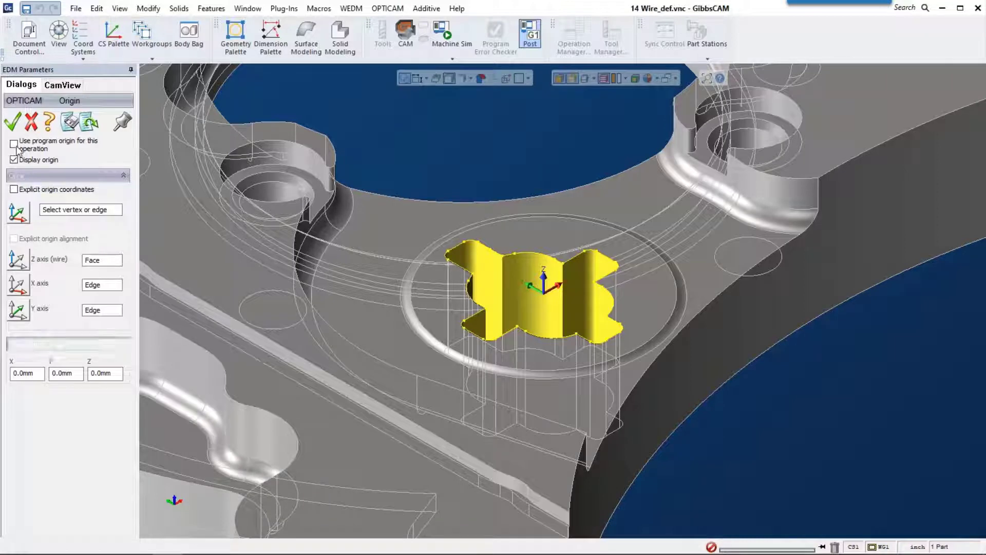
click(32, 123)
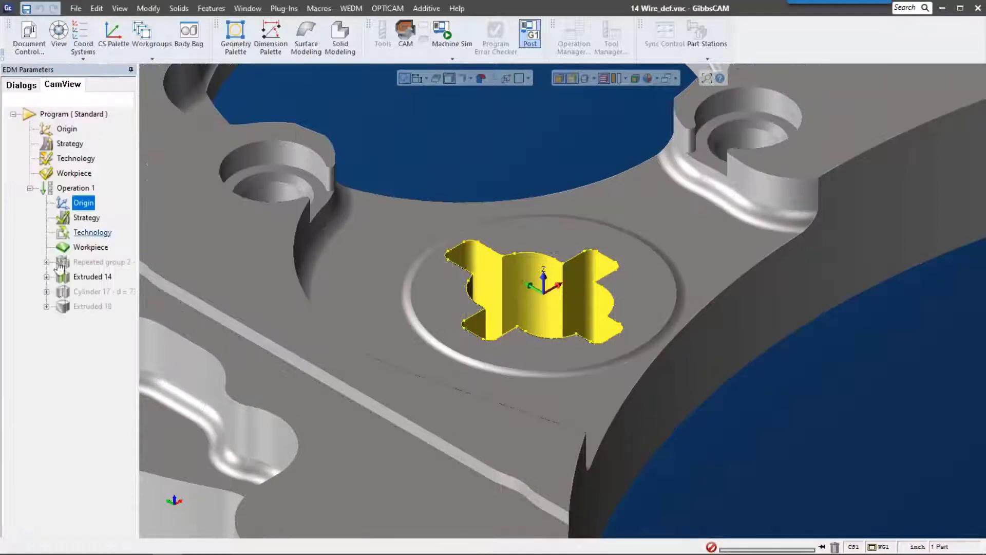
Review Operation 1's strategy settings for feature sequence, cut sequence and bridge cuts.
click(86, 217)
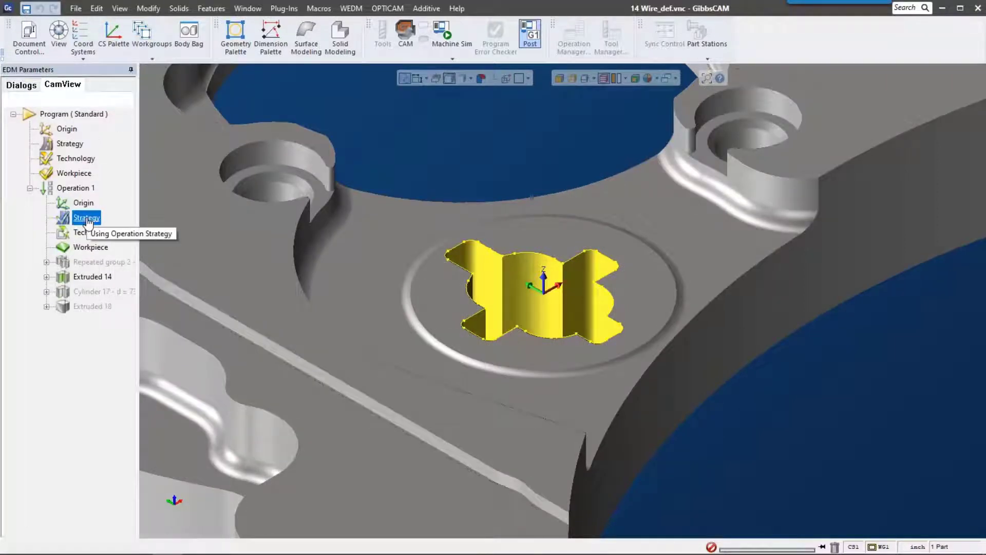
double_click(86, 218)
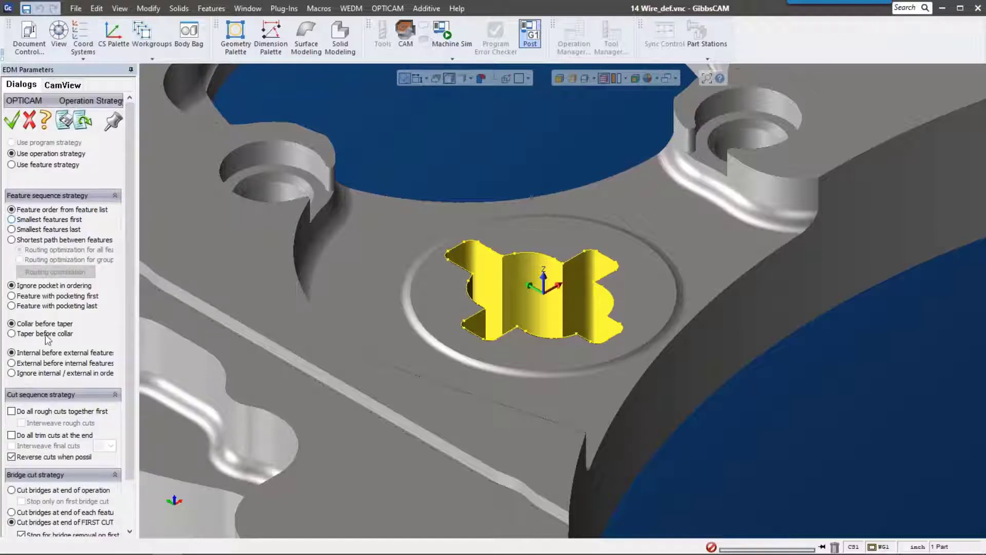
scroll(57, 404, down, 1)
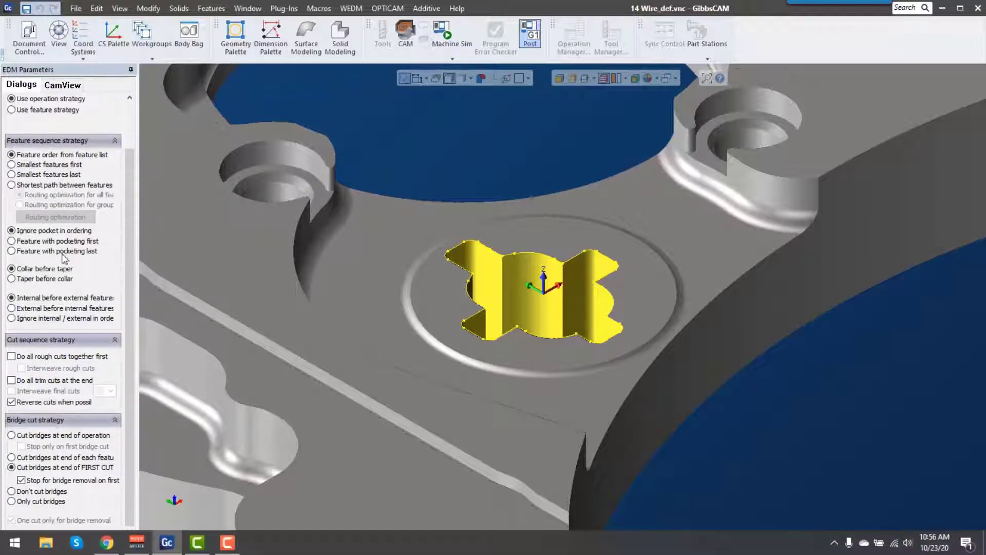
scroll(41, 318, up, 1)
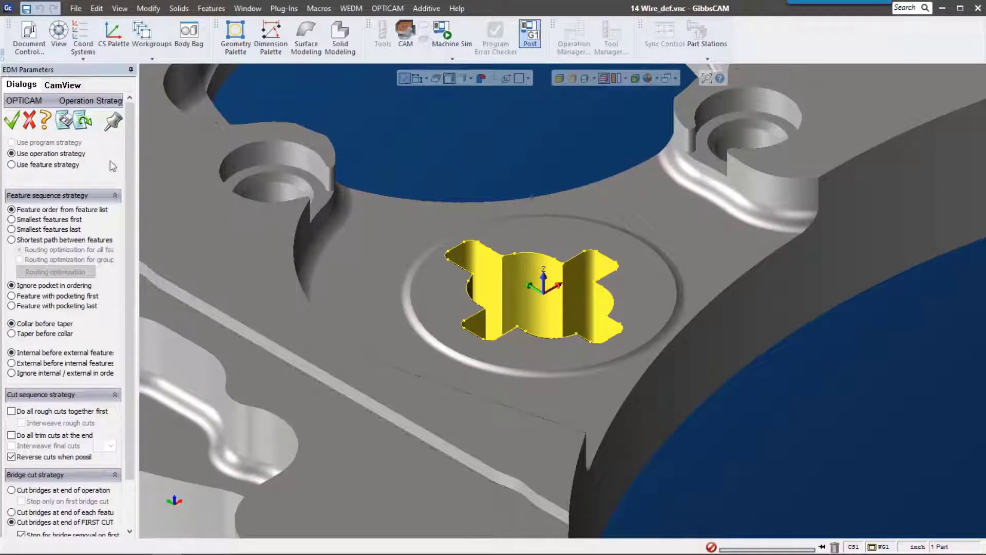
scroll(84, 493, down, 1)
scroll(67, 172, up, 1)
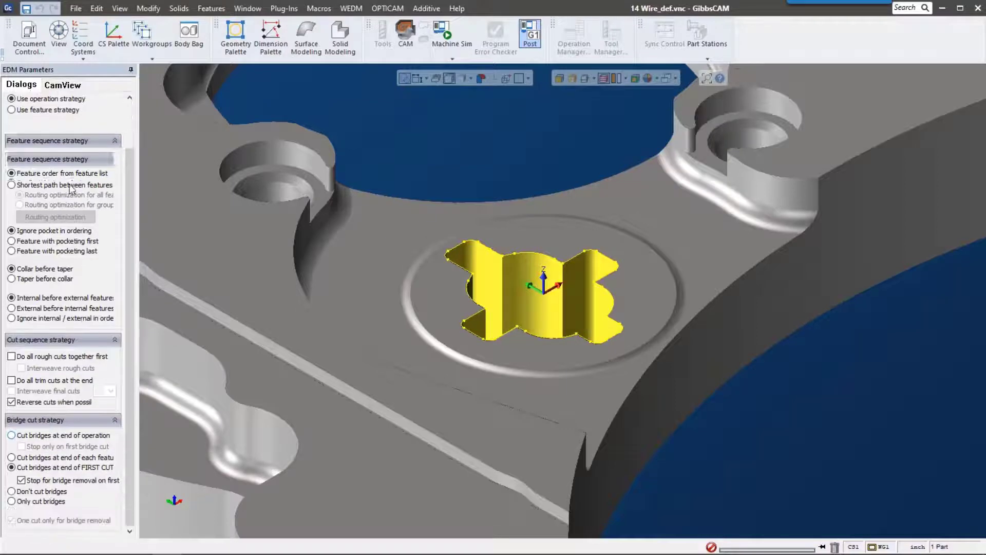
click(32, 116)
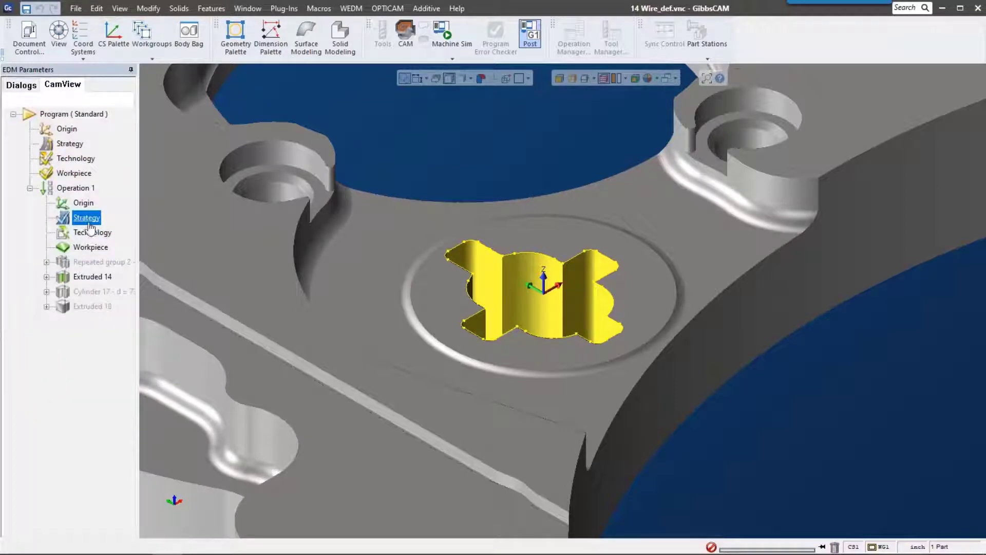
Give Operation 1 its own technology instead of the program's: 0.25 mm wire, 1/2 Hard Brass, Copper material and 25.8064 mm height.
double_click(87, 234)
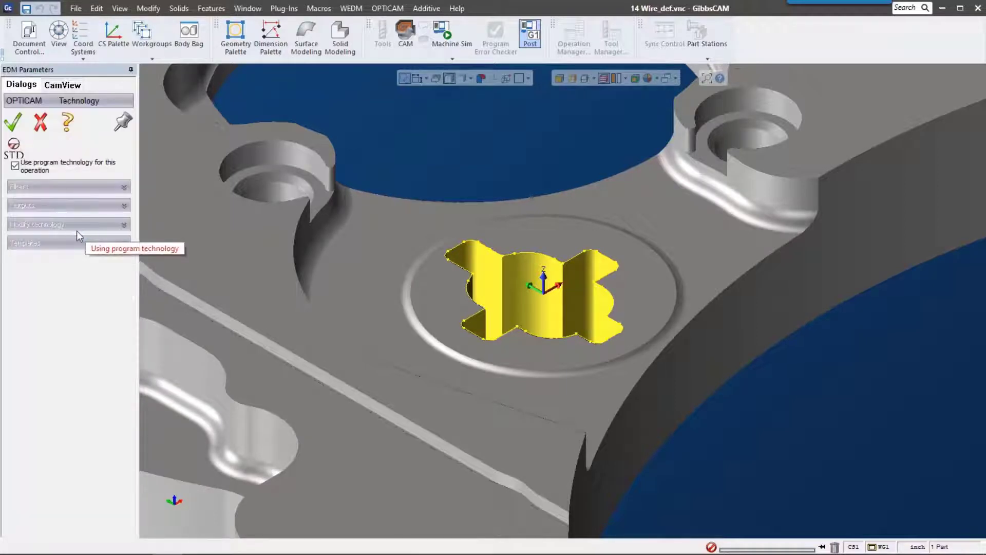
click(15, 165)
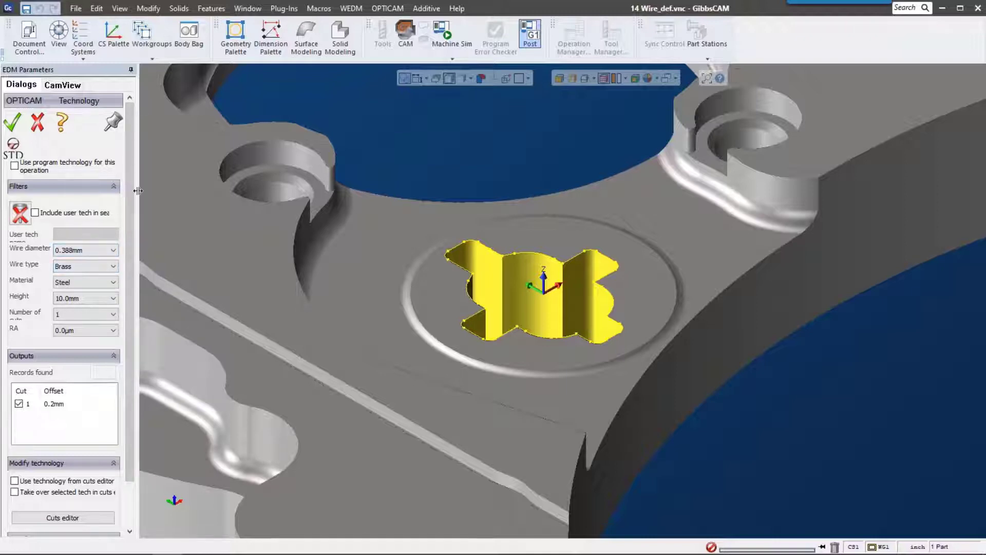
drag(136, 203, 195, 205)
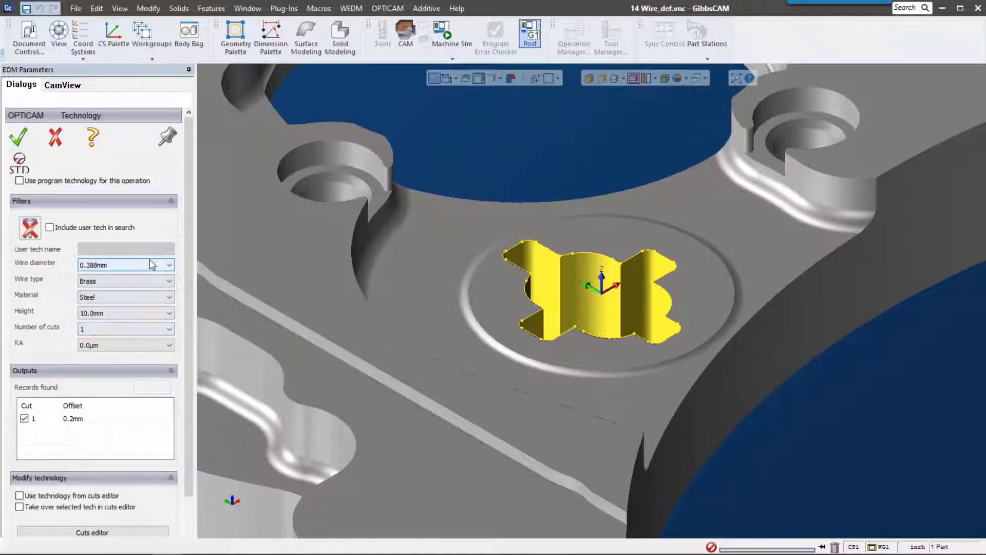
click(149, 265)
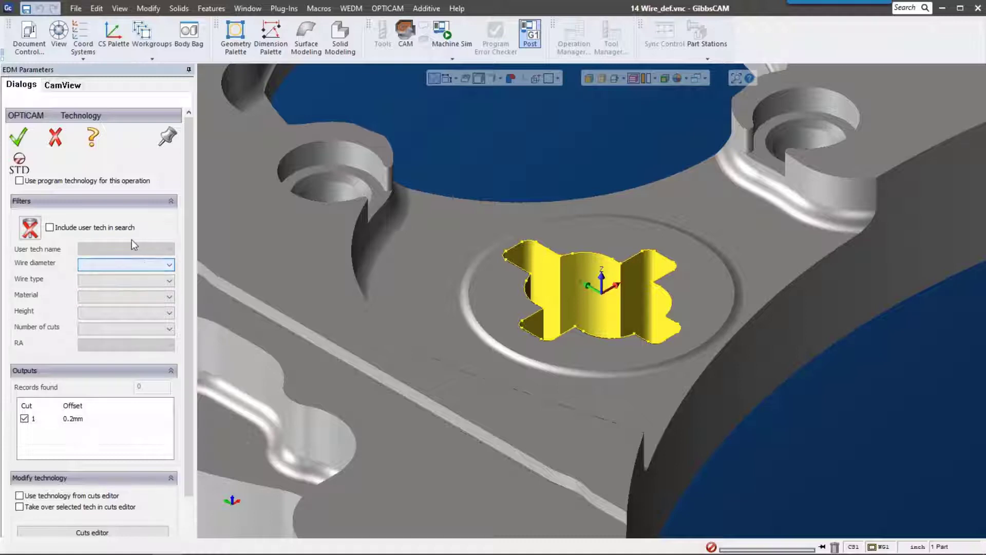
click(144, 281)
click(135, 309)
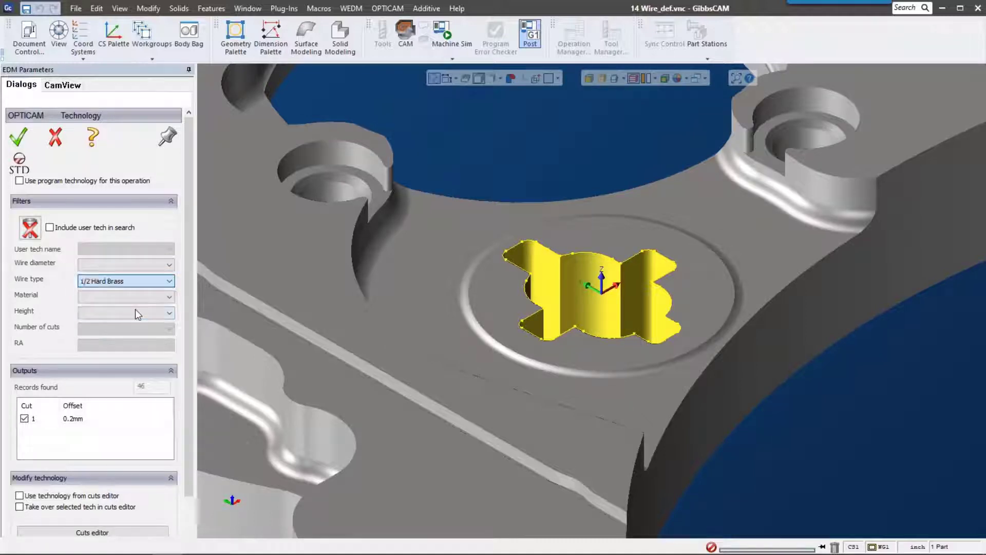
click(130, 300)
click(119, 318)
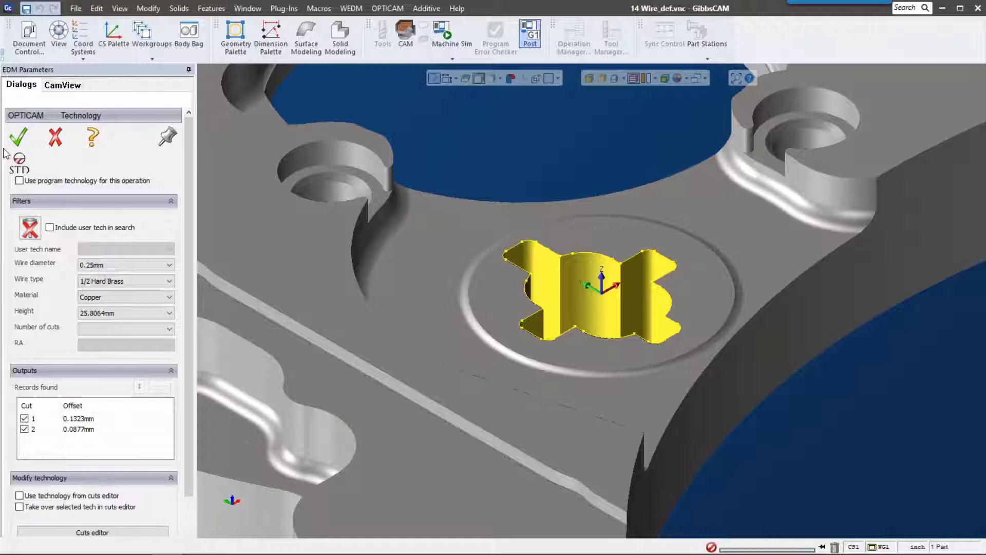
click(18, 136)
Give Operation 1 its own workpiece instead of the program's, using the specific solid named stock.
click(82, 247)
double_click(82, 247)
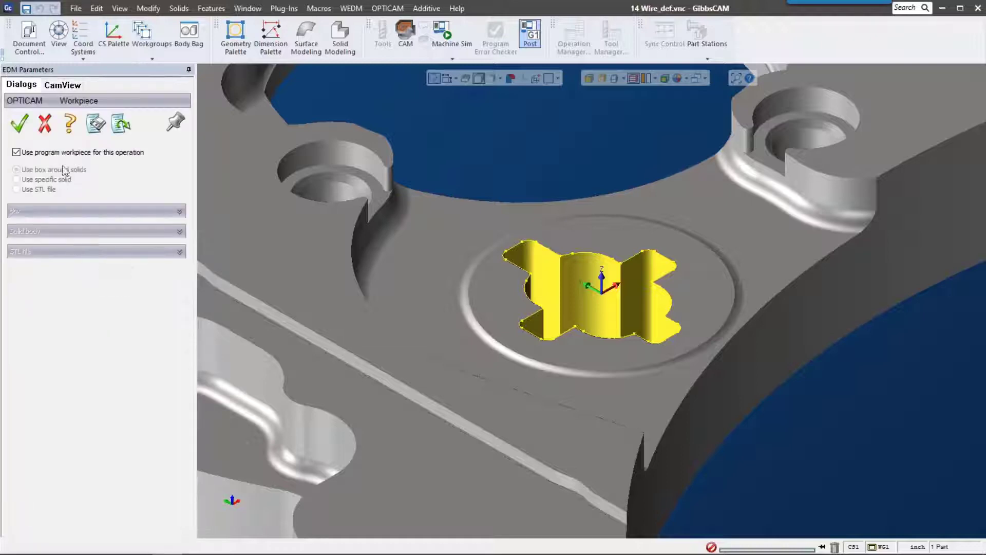
click(71, 154)
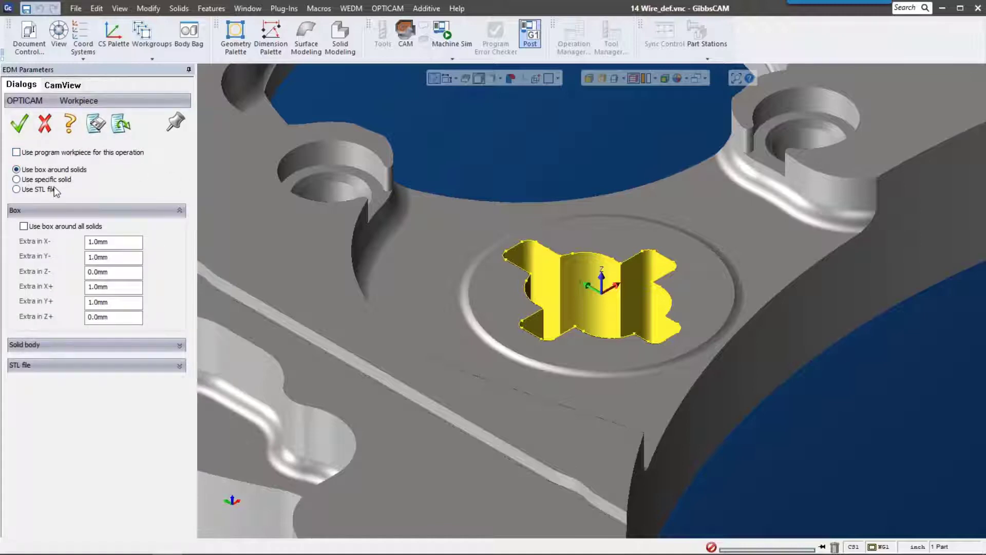
click(16, 179)
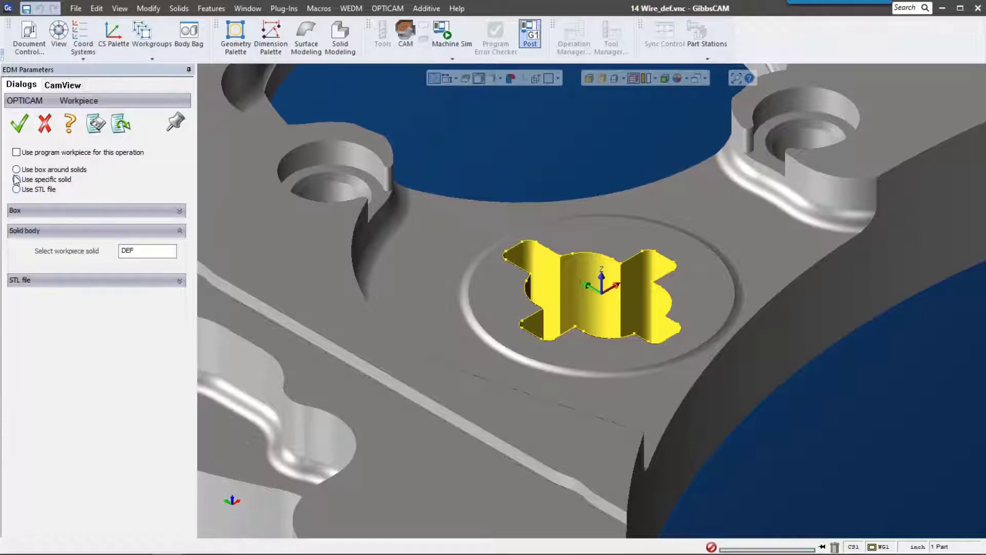
double_click(165, 249)
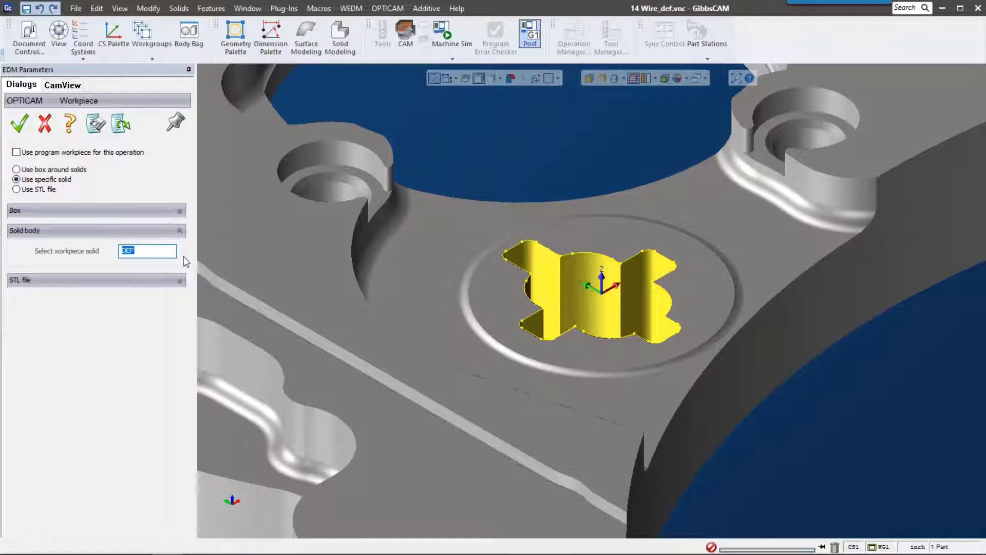
text(stock)
key(Return)
Examine the feature strategy of the lobed cutout (Extruded 14), including the option to not use the operation strategy.
click(77, 277)
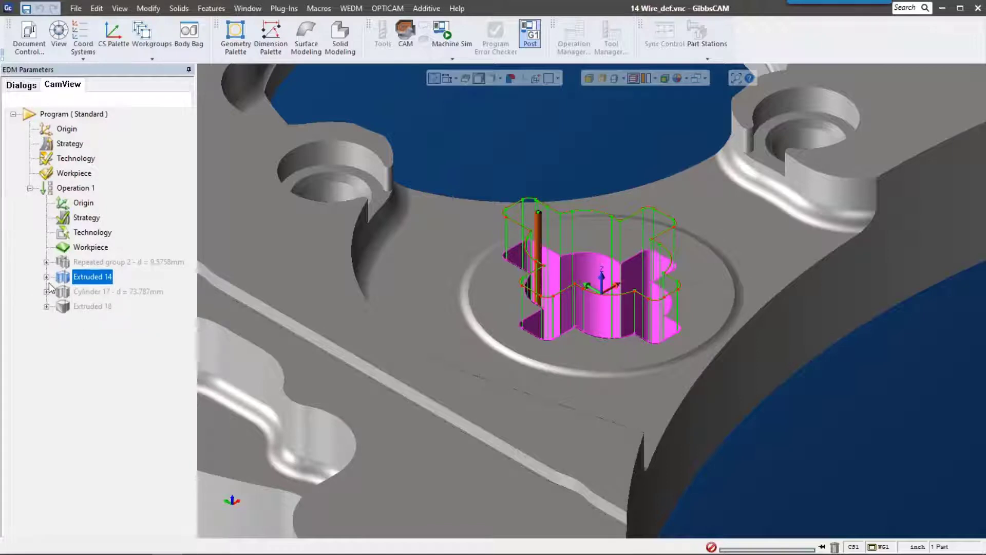
click(46, 277)
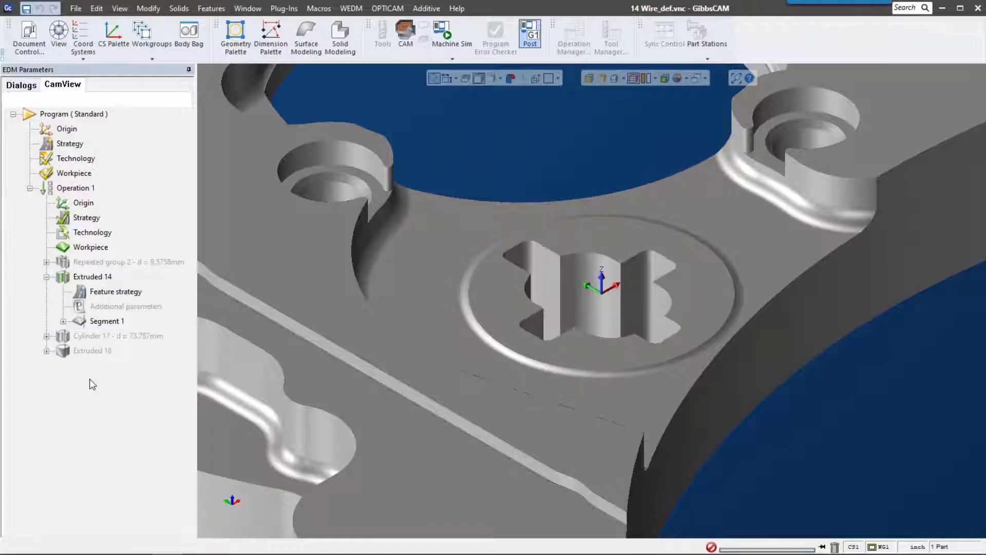
click(123, 293)
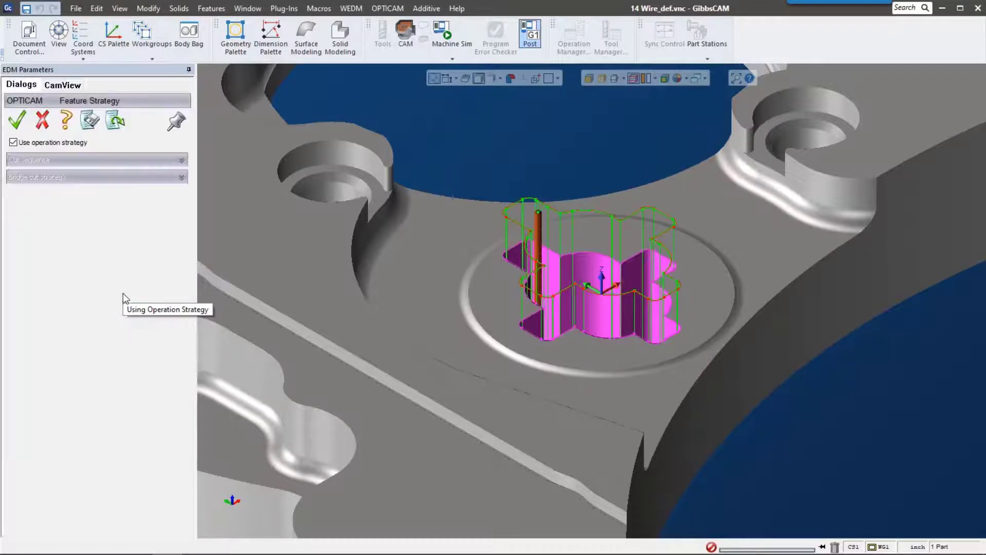
click(12, 142)
click(590, 328)
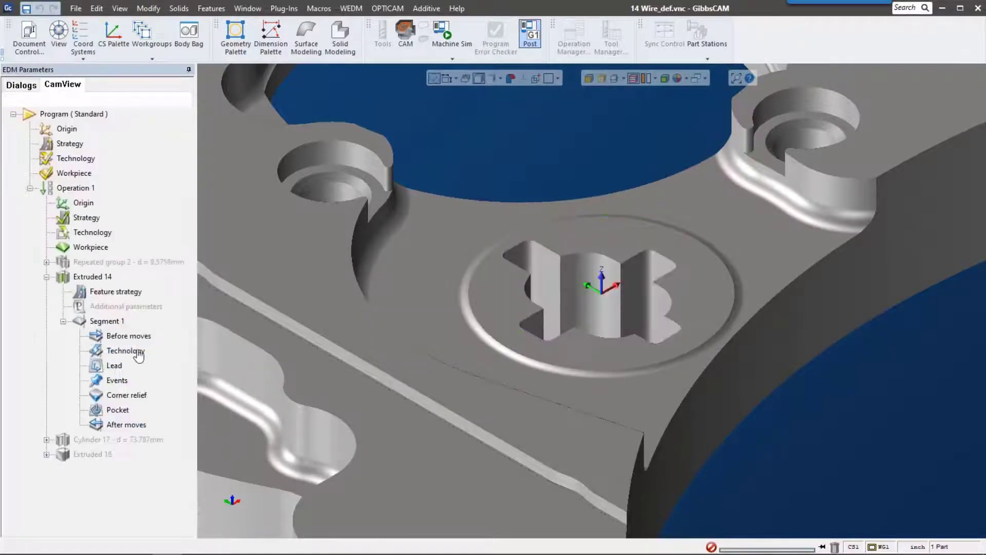
Look over Extruded 14's Segment 1 with its before moves and technology entries.
click(112, 324)
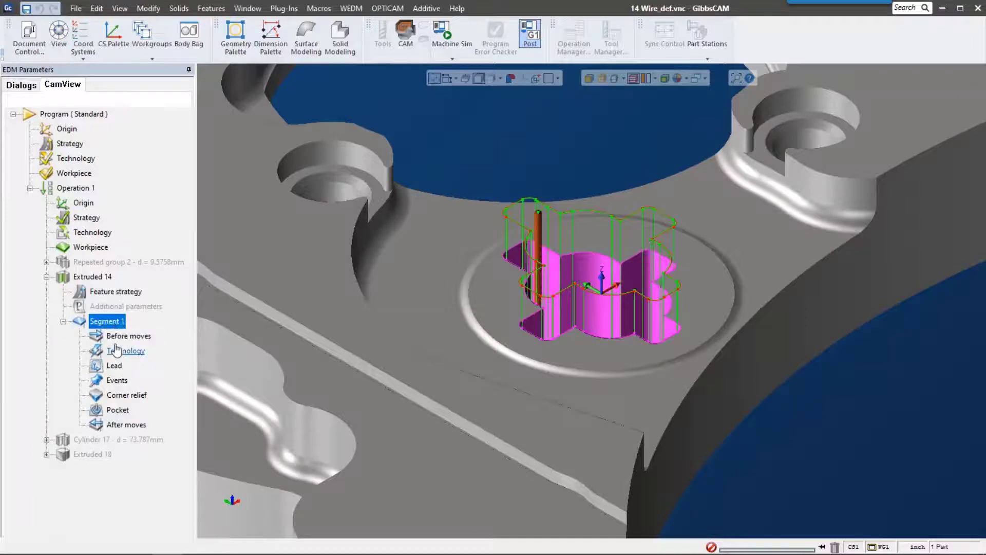
click(109, 337)
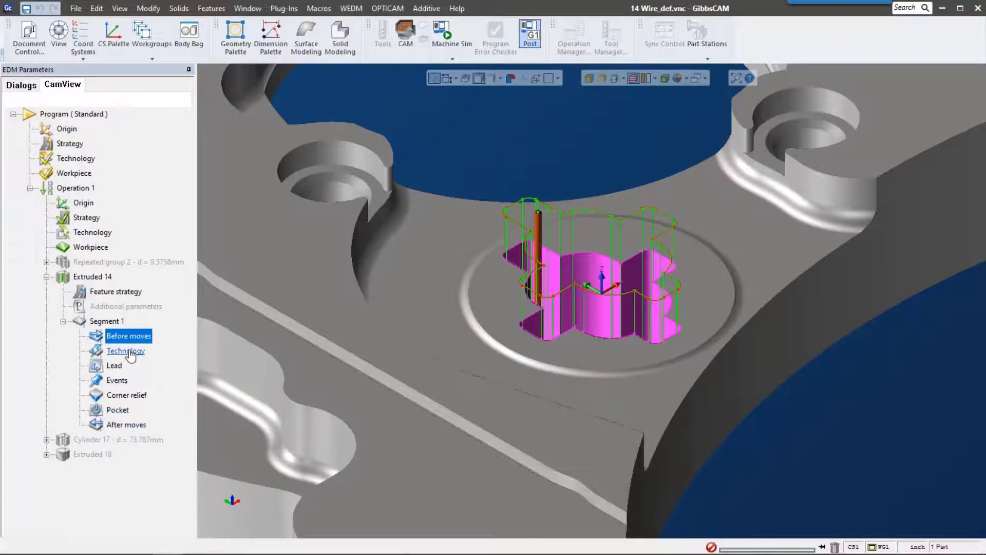
click(130, 353)
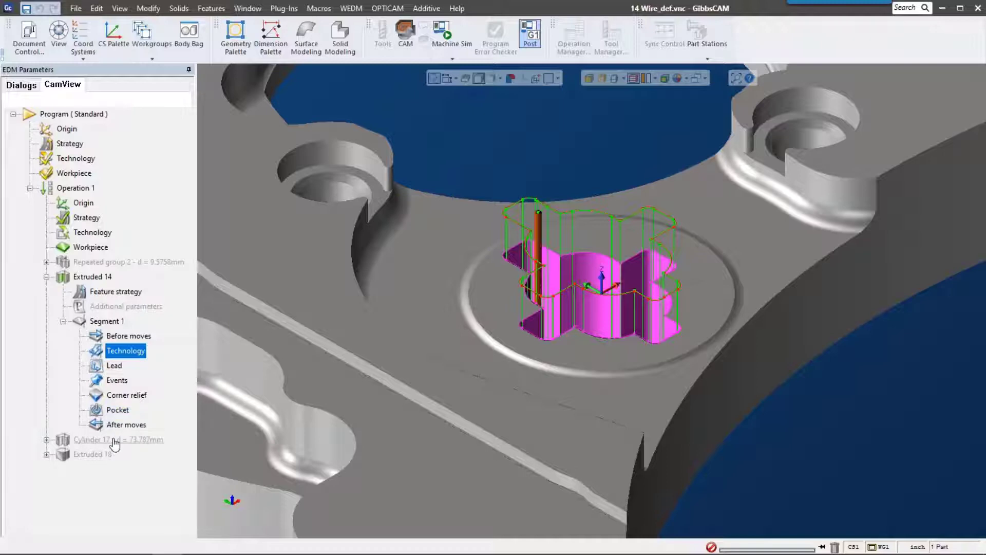
Review the start hole, endpoint and lead on/off settings of Segment 1's lead without changing them.
click(113, 365)
double_click(112, 366)
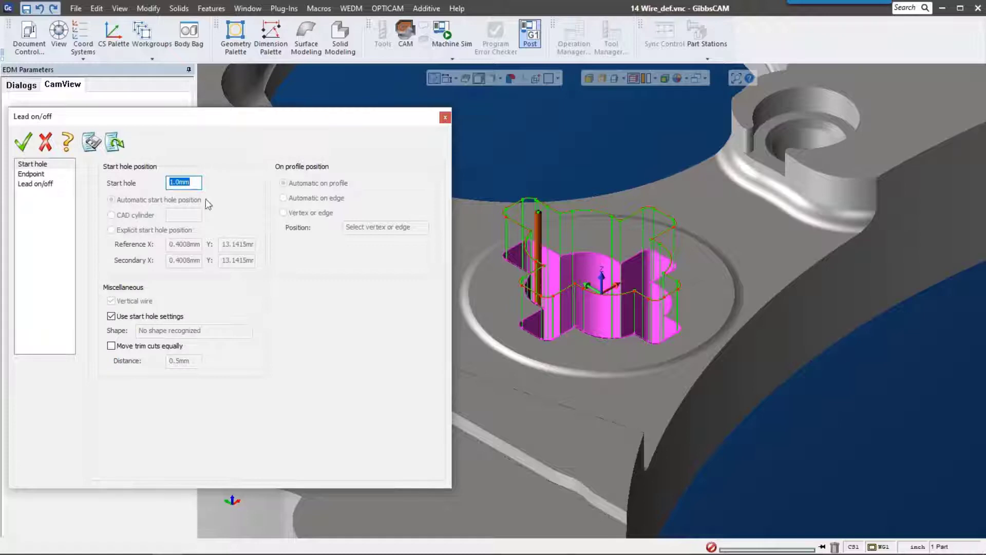
click(32, 175)
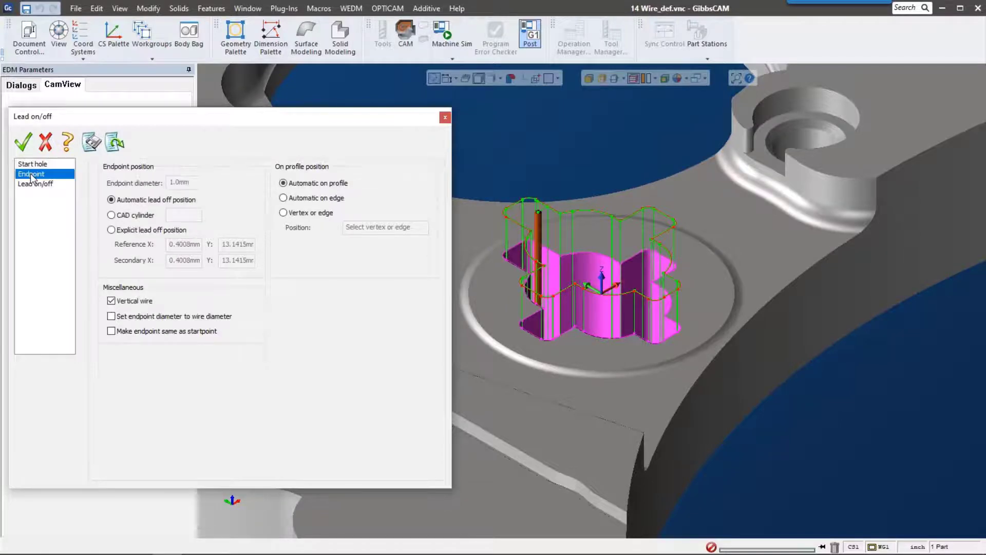
click(33, 183)
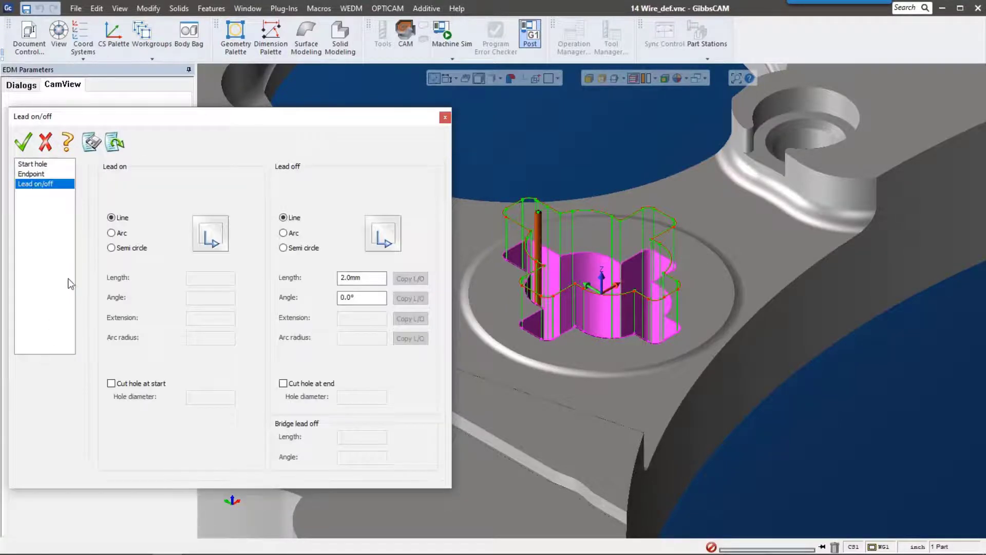
click(445, 118)
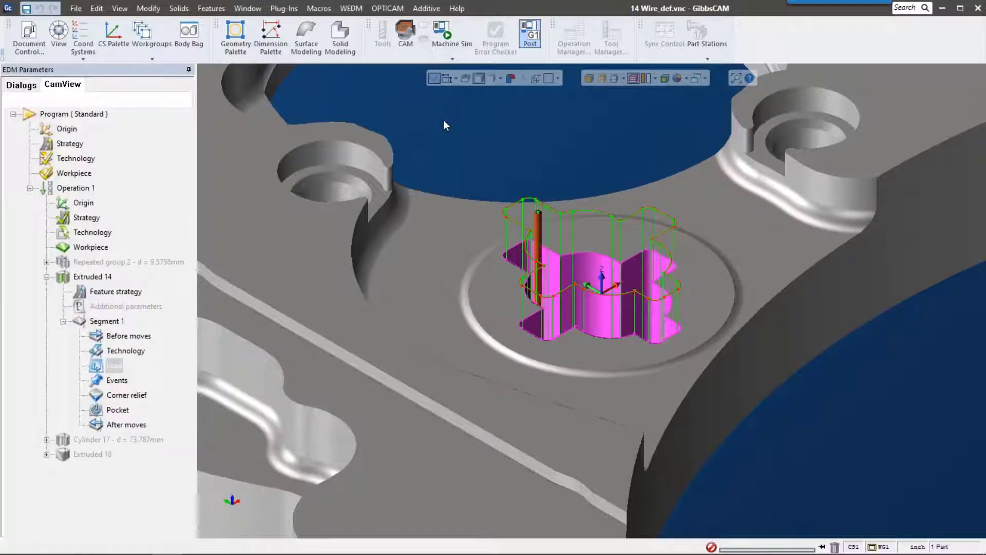
click(117, 516)
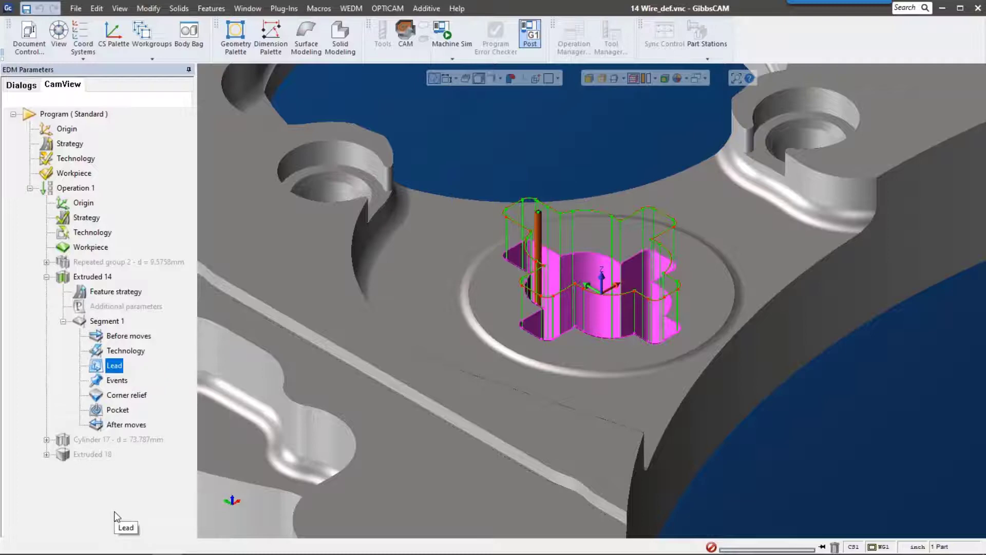
Start a solid simulation of Operation 1 with the lobed cutout in view.
click(46, 277)
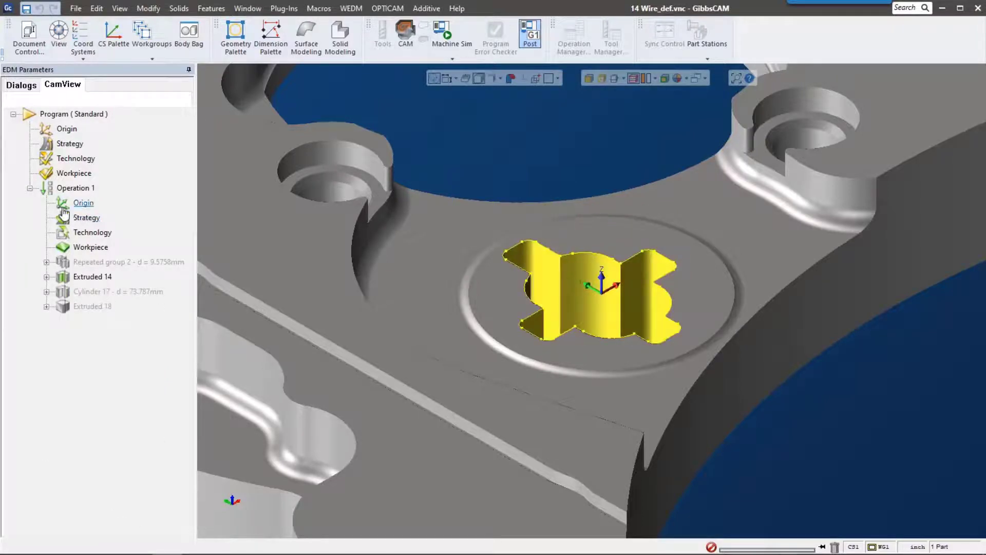
click(76, 188)
right_click(77, 189)
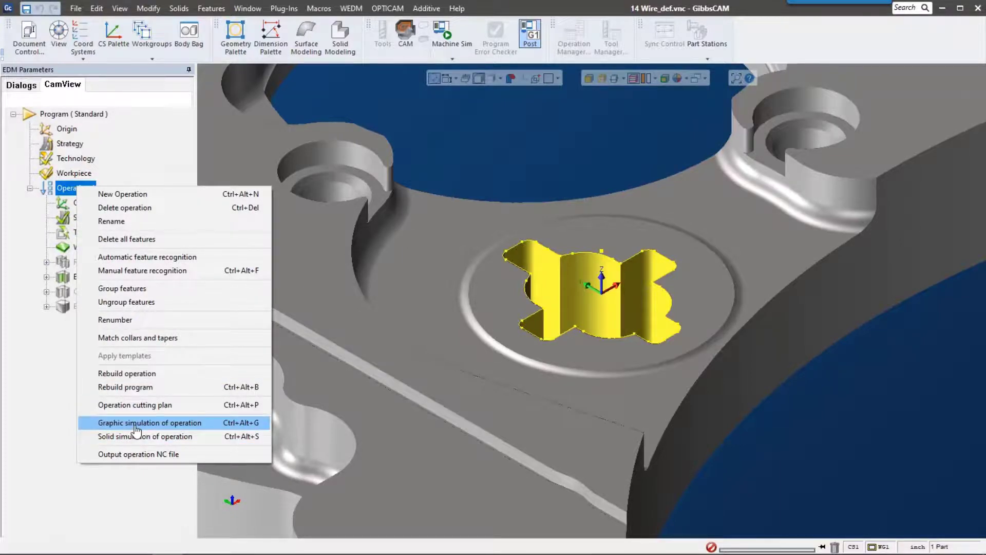
click(192, 436)
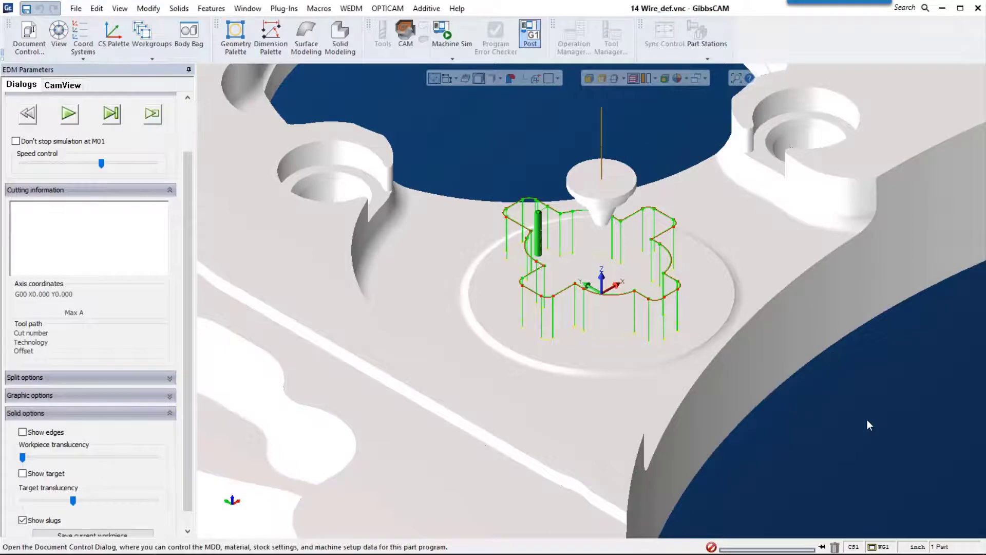
middle_drag(861, 418, 584, 232)
middle_drag(574, 188, 540, 236)
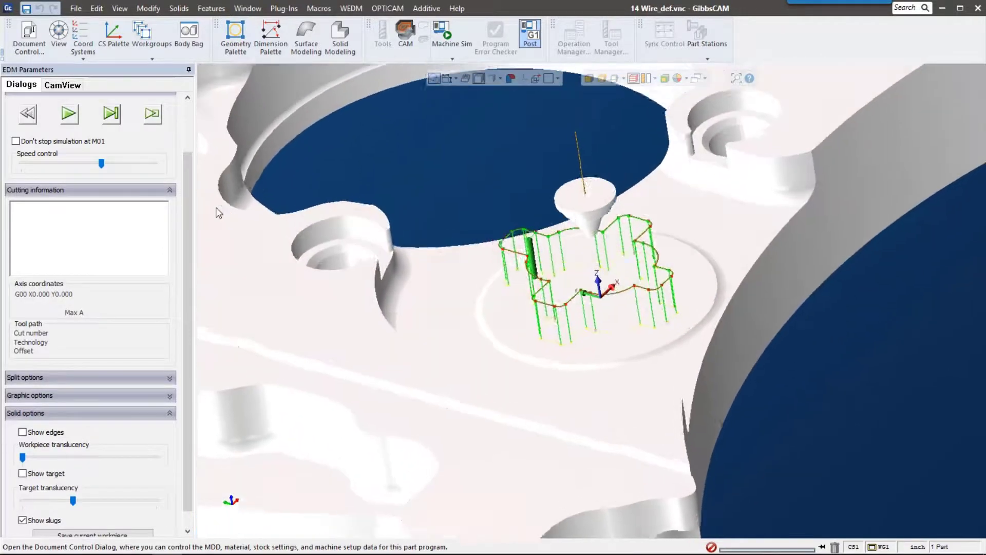
Play the first cut of the lobed cutout in the solid simulation at reduced speed, raising the speed slightly during the cut.
drag(101, 163, 80, 163)
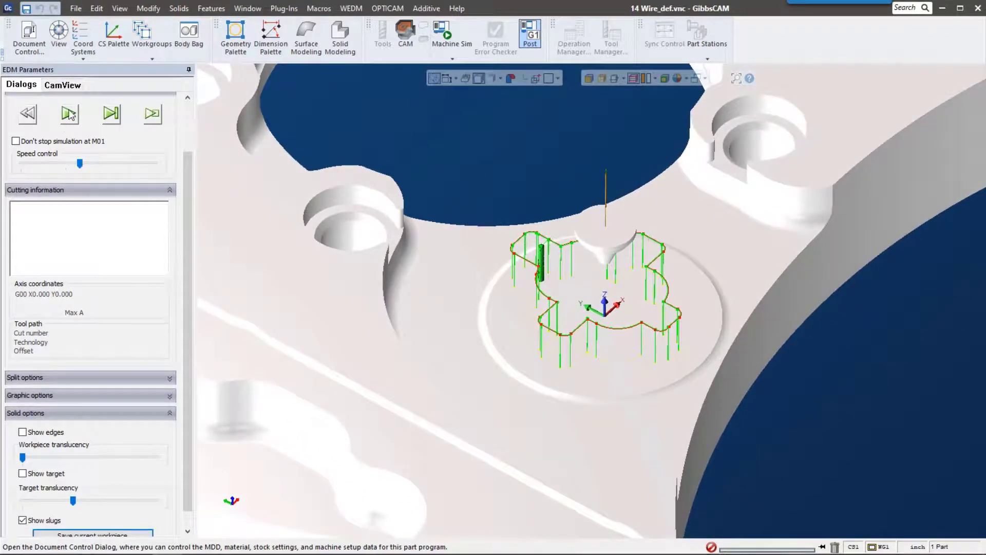
click(69, 114)
click(62, 163)
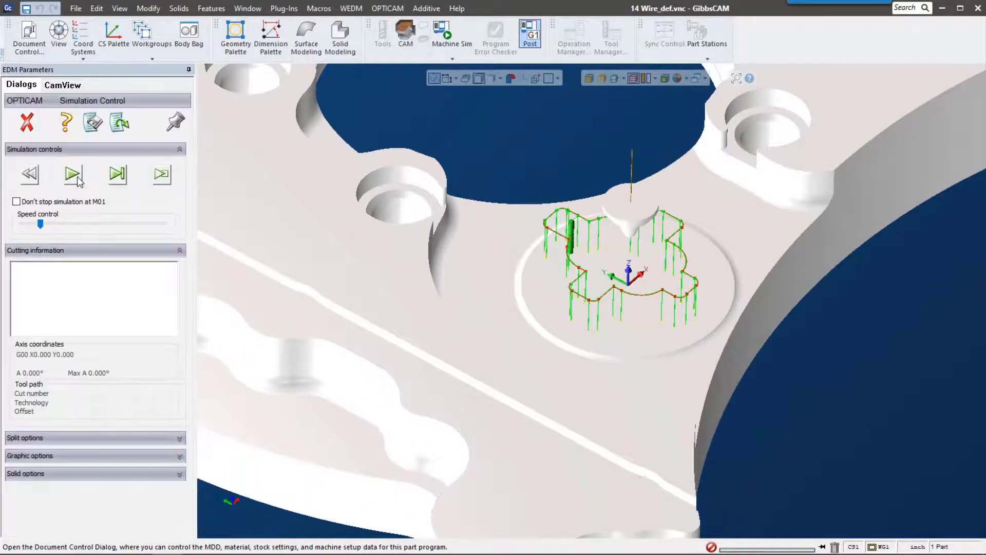
click(76, 175)
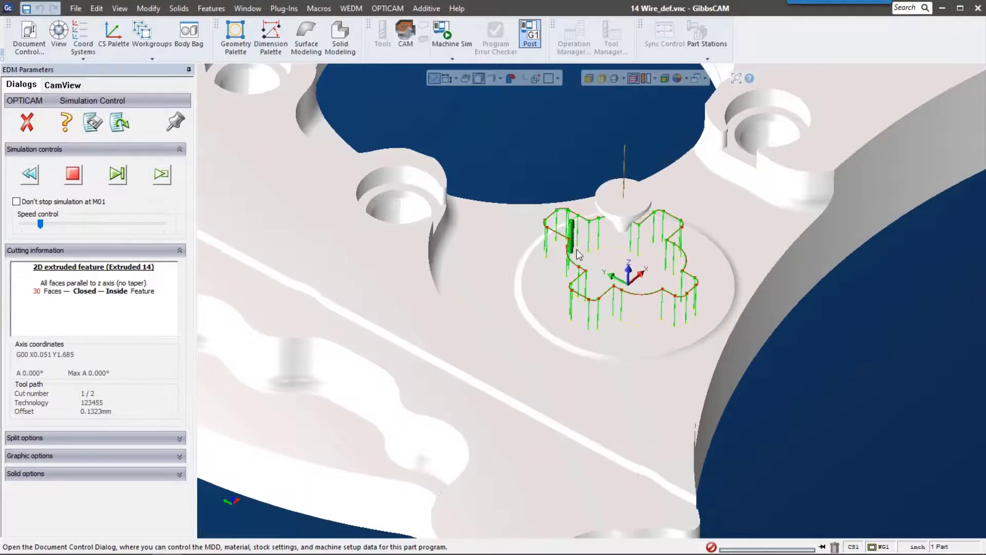
middle_drag(577, 249, 611, 278)
scroll(608, 269, up, 2)
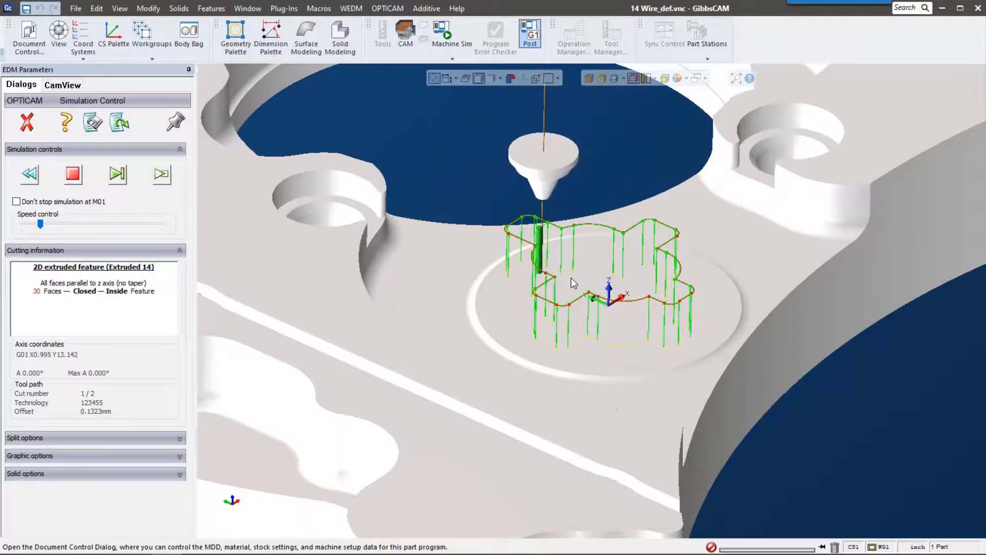
middle_drag(577, 278, 583, 291)
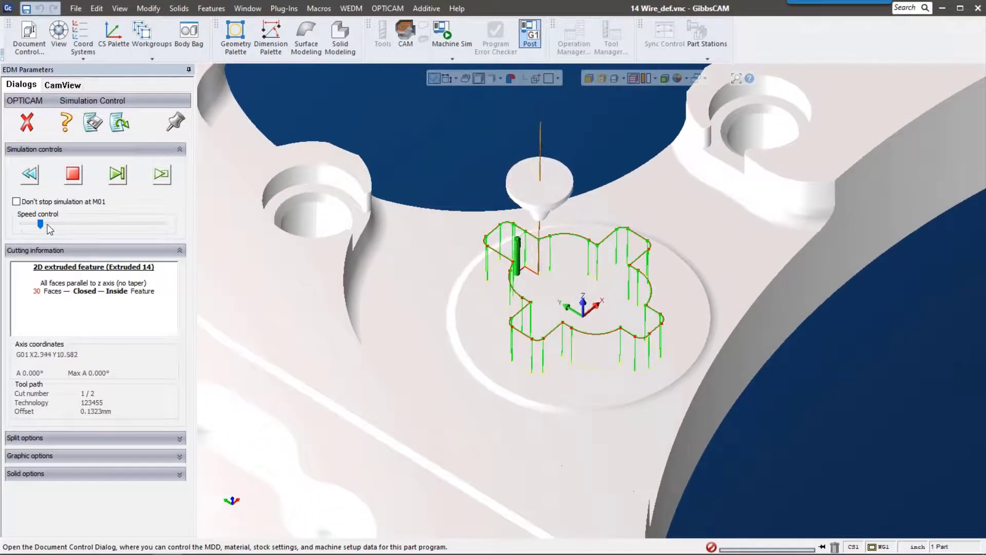
drag(48, 225, 65, 225)
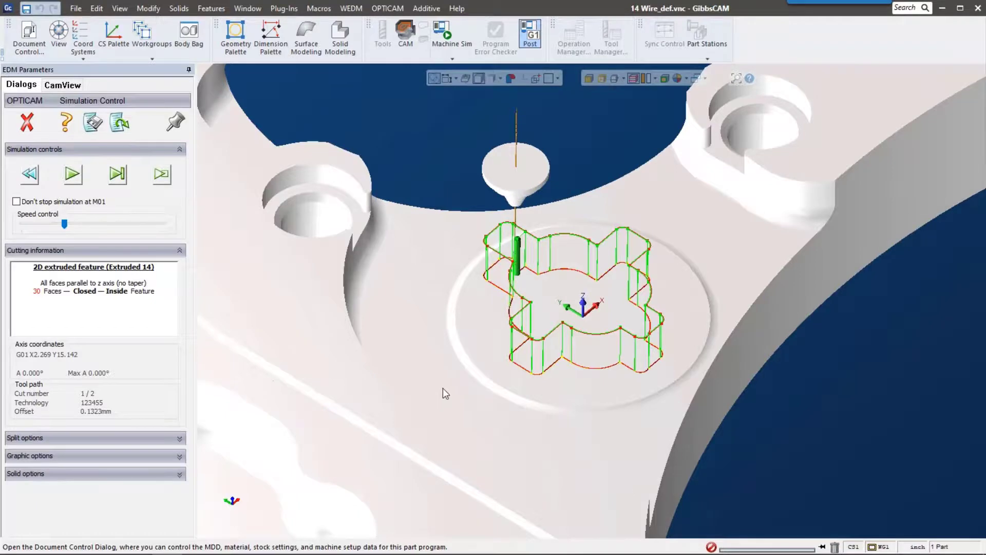
middle_drag(445, 393, 486, 411)
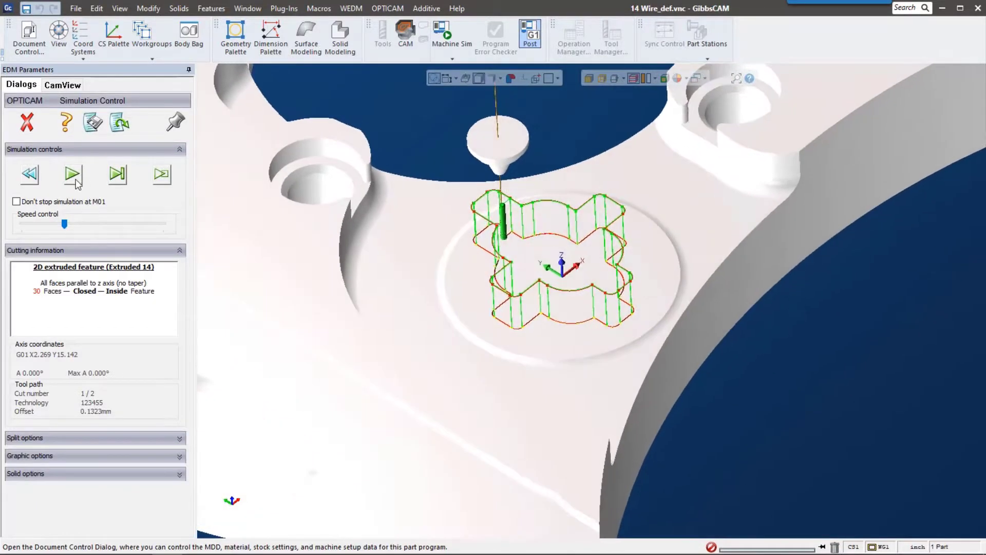
Resume the simulation from its stop and remove the red lobed slug from the workpiece.
click(73, 177)
middle_drag(416, 359, 337, 337)
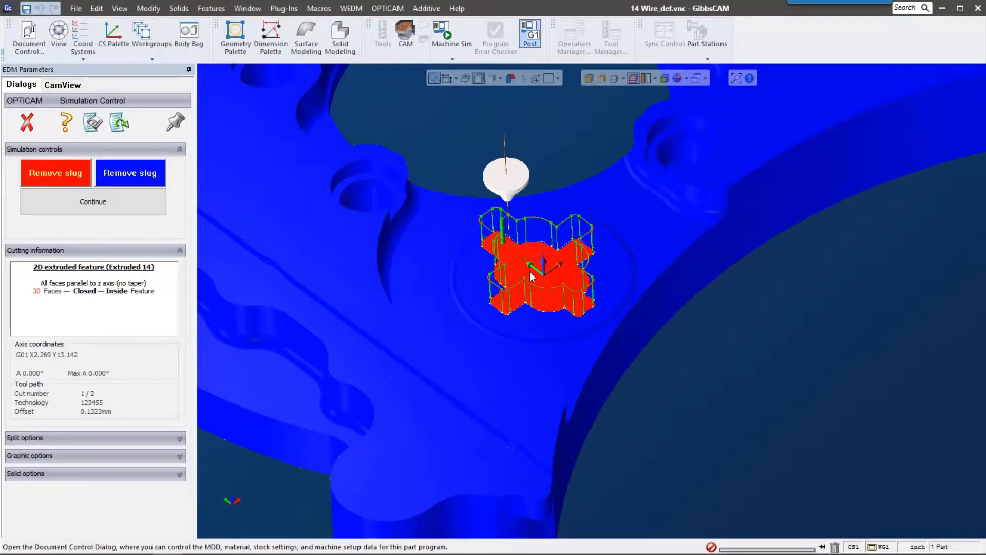
click(51, 174)
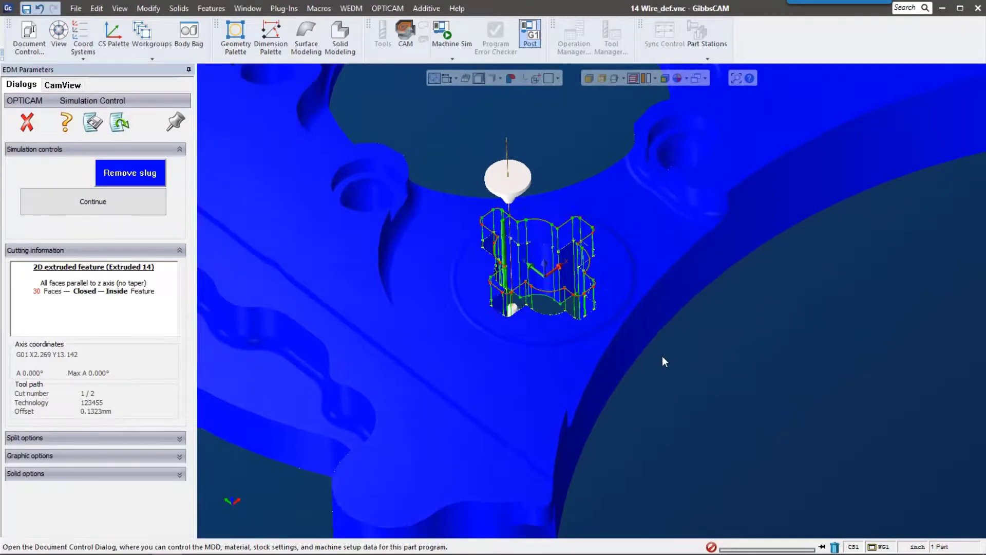